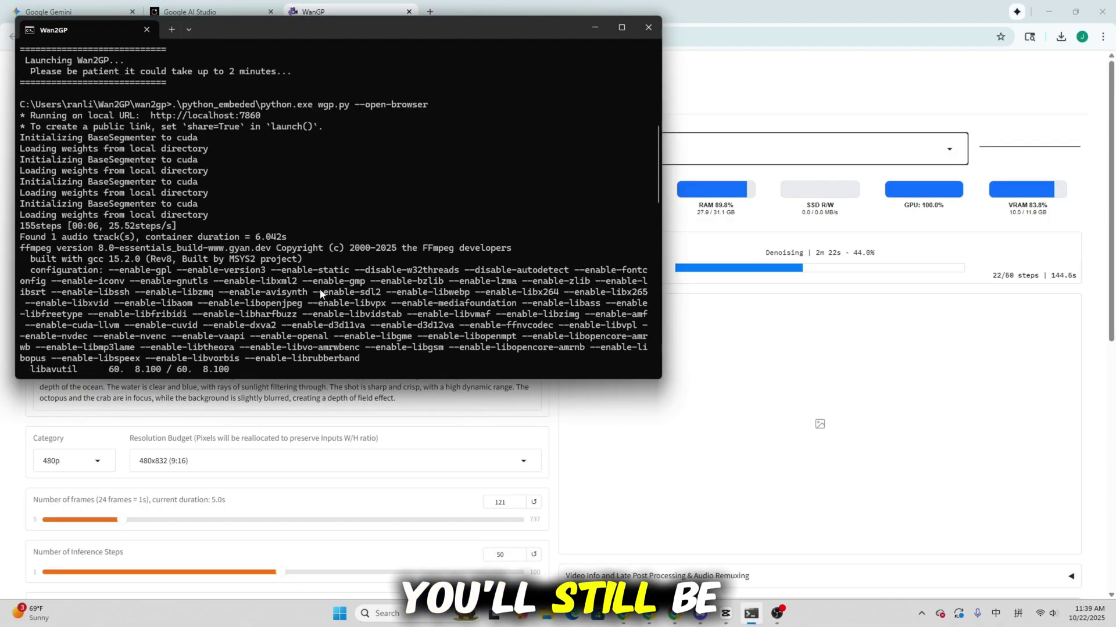
# Step: Play the finished octopus-and-crab video, then launch the Install_Wan2GP installer script
pyautogui.scroll(-10, 602, 270)
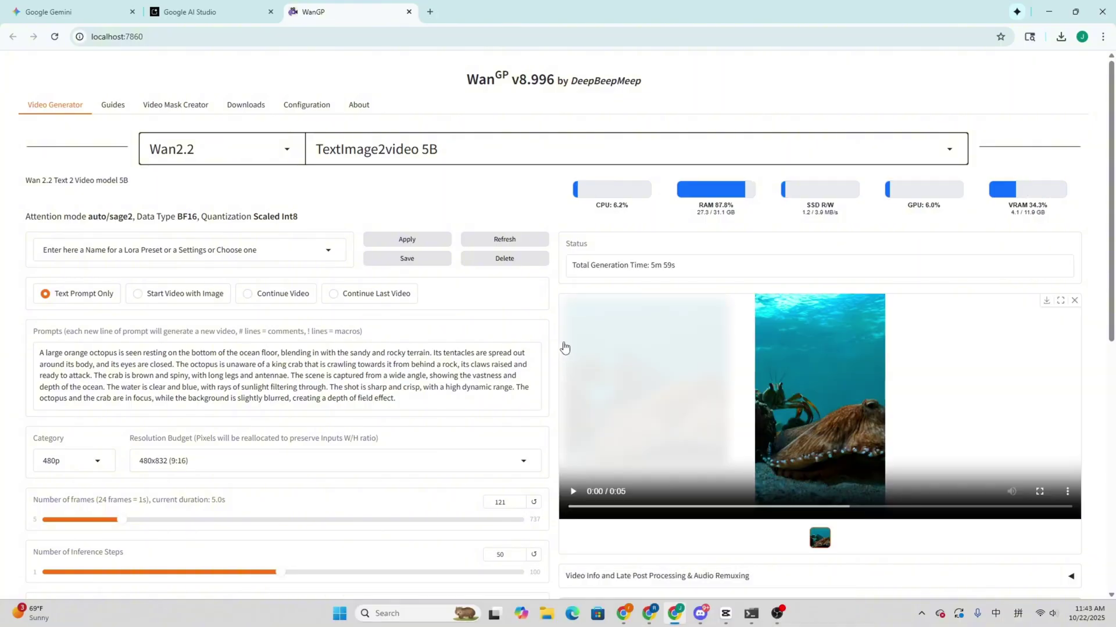
pyautogui.scroll(-1, 563, 347)
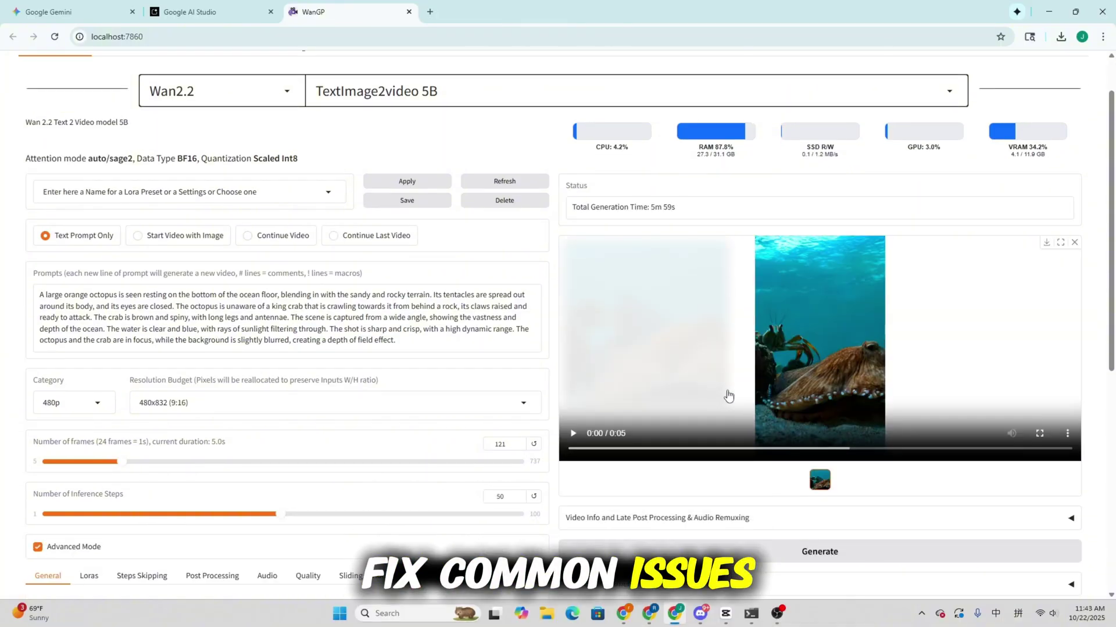
pyautogui.click(574, 434)
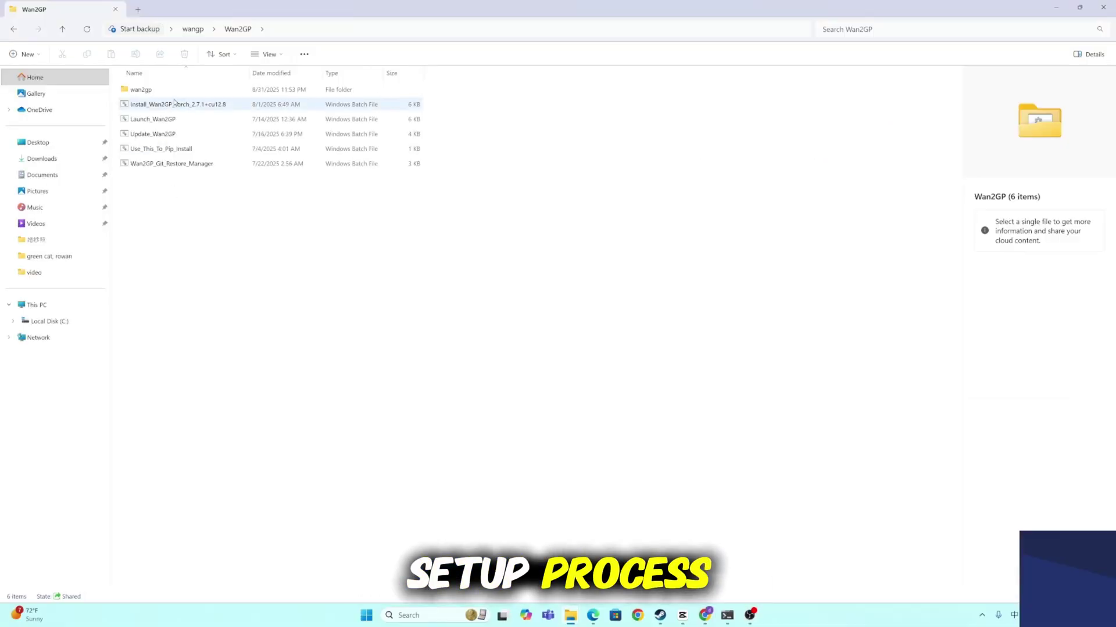
pyautogui.doubleClick(191, 104)
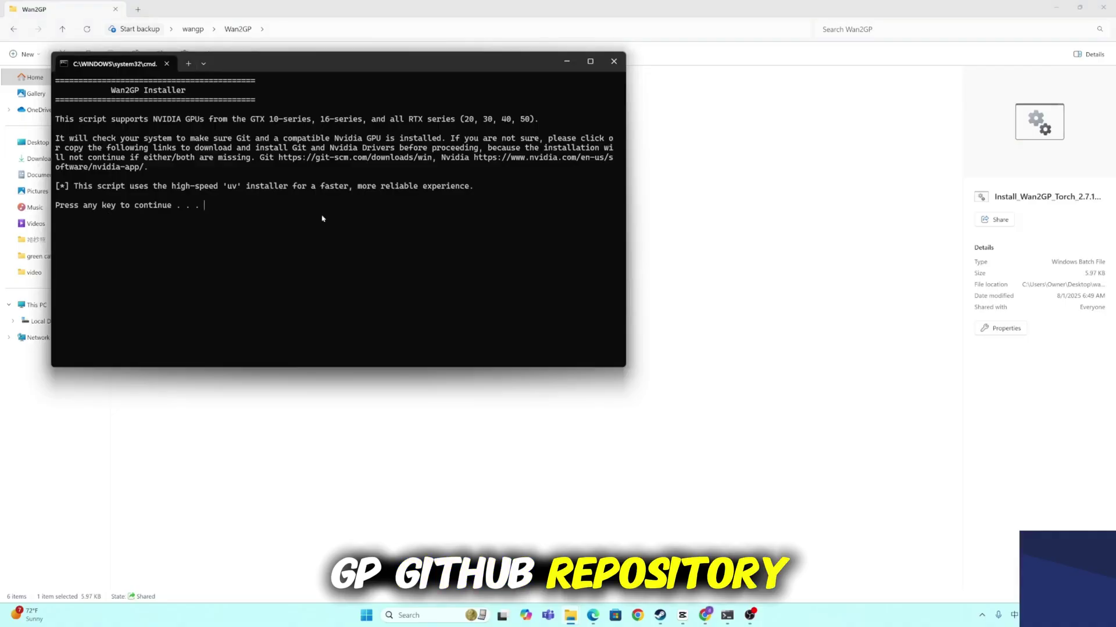
# Step: Continue past the installer notice, then close the window once installation completes
pyautogui.press('Return')
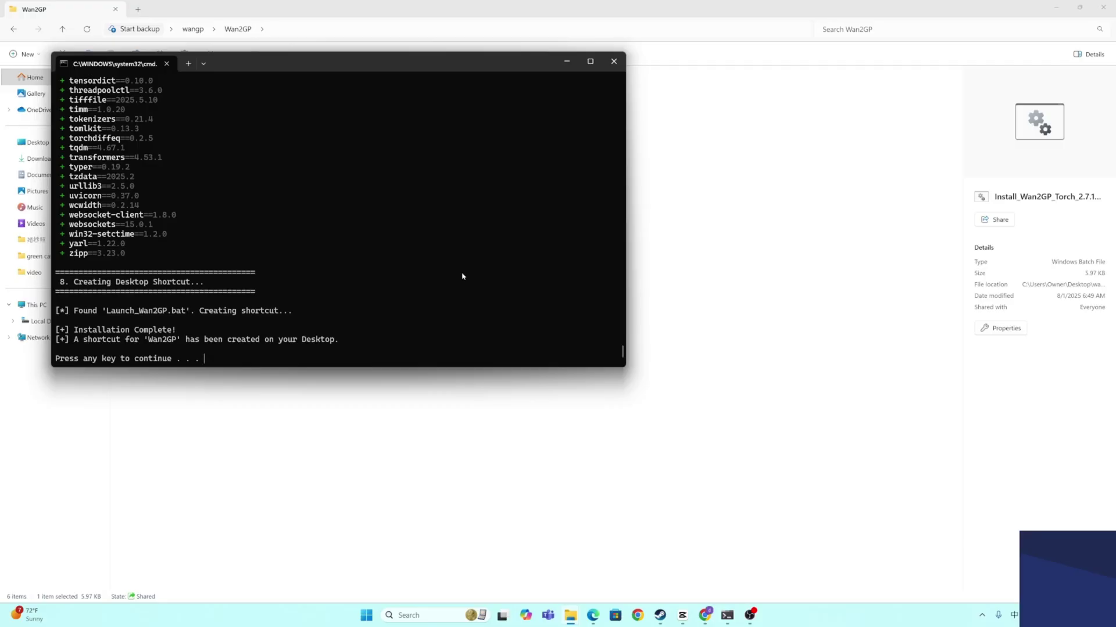
pyautogui.press('Return')
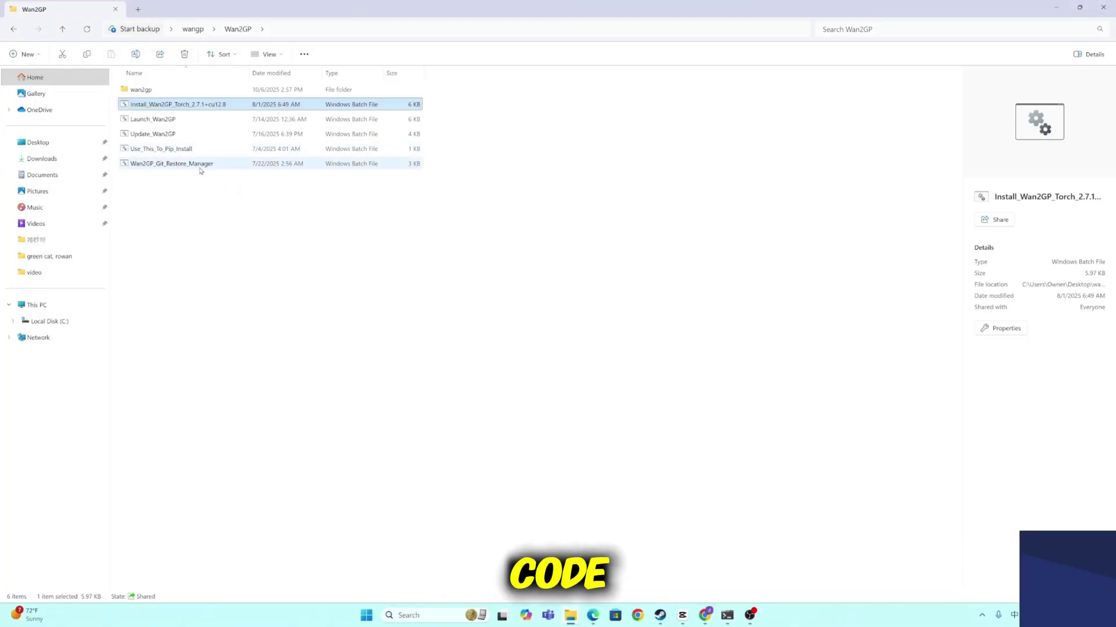
# Step: Run Update_Wan2GP and cancel it with an empty answer
pyautogui.doubleClick(181, 135)
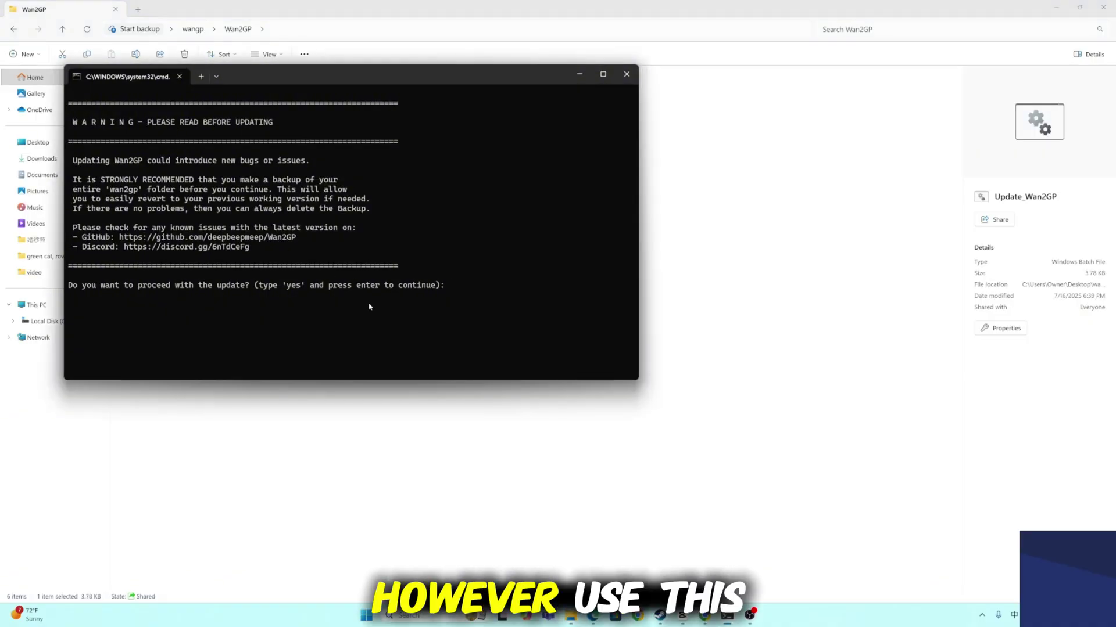
pyautogui.press('Return')
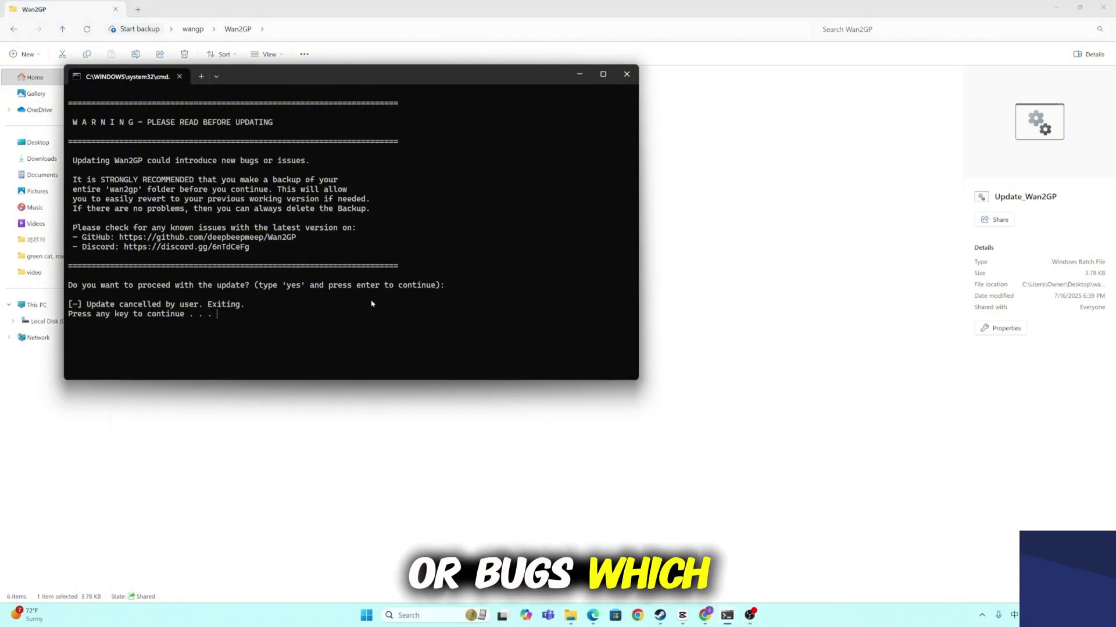
pyautogui.press('Return')
pyautogui.press('Return')
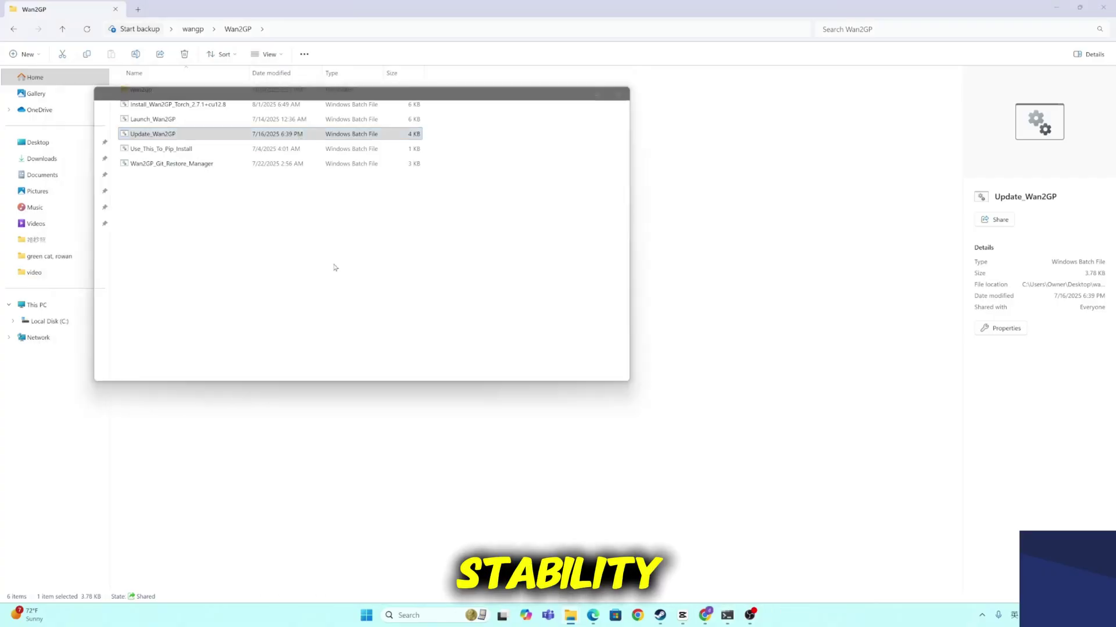
# Step: Answer 'yes' to the update, close the up-to-date updater, and start Launch_Wan2GP
pyautogui.write('yes')
pyautogui.press('shift')
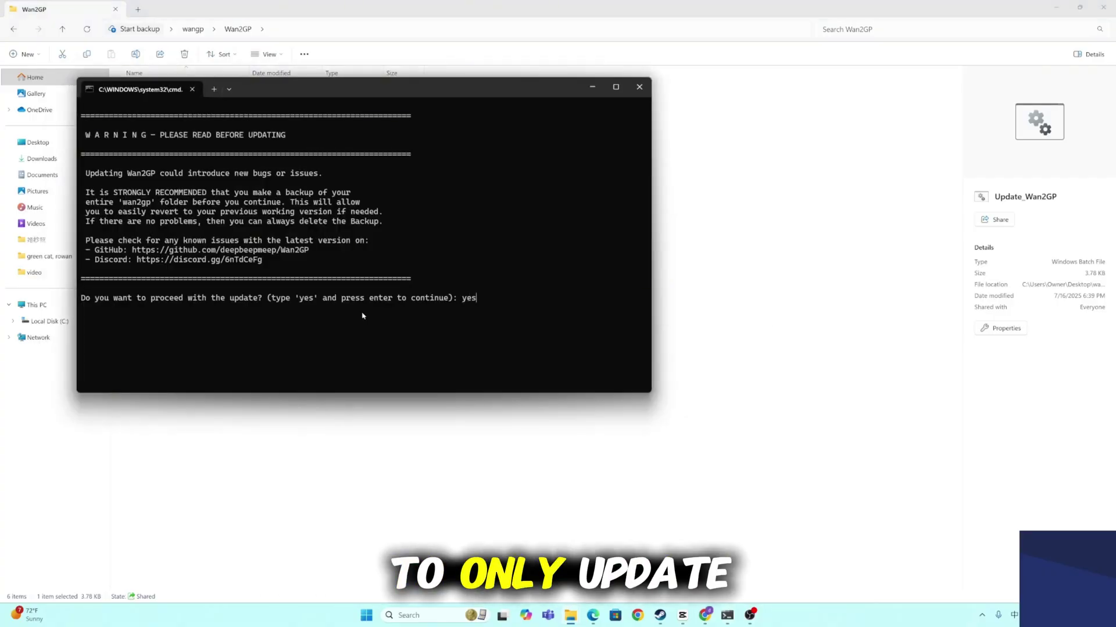
pyautogui.press('Return')
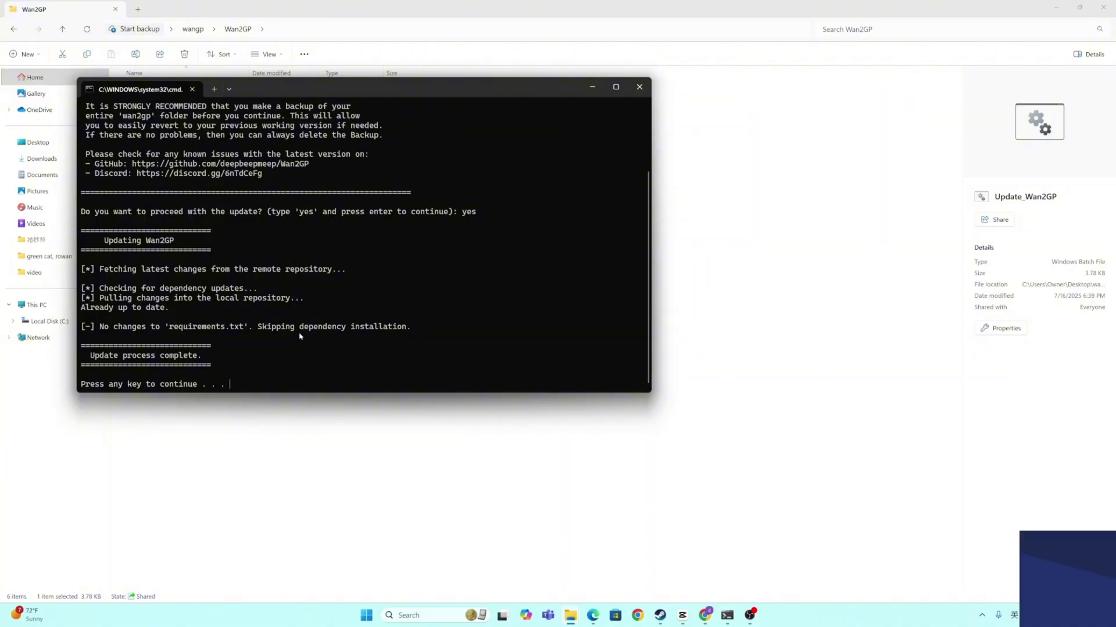
pyautogui.press('Return')
pyautogui.doubleClick(308, 120)
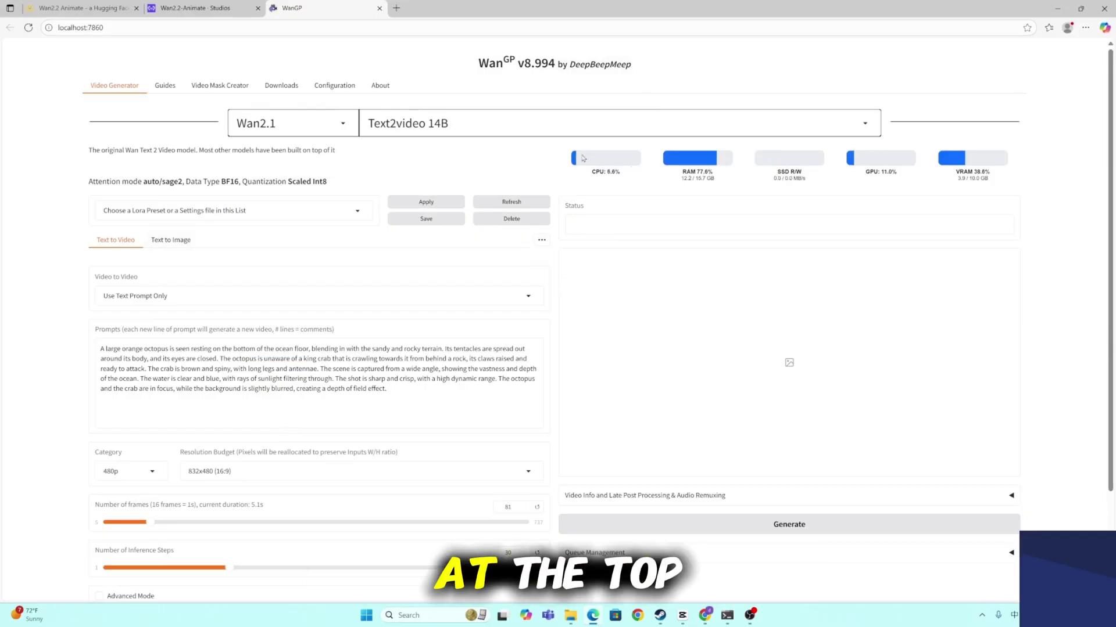
# Step: Choose the Wan2.2 model family so Wan2.2 Animate loads, and browse its model list
pyautogui.scroll(-2, 135, 287)
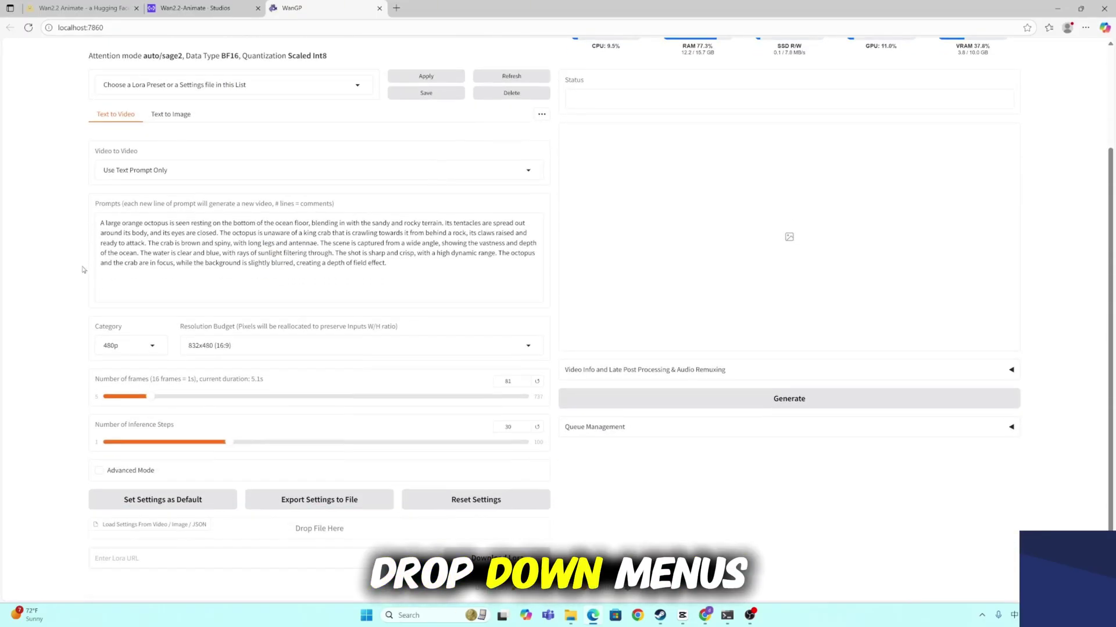
pyautogui.scroll(2, 69, 157)
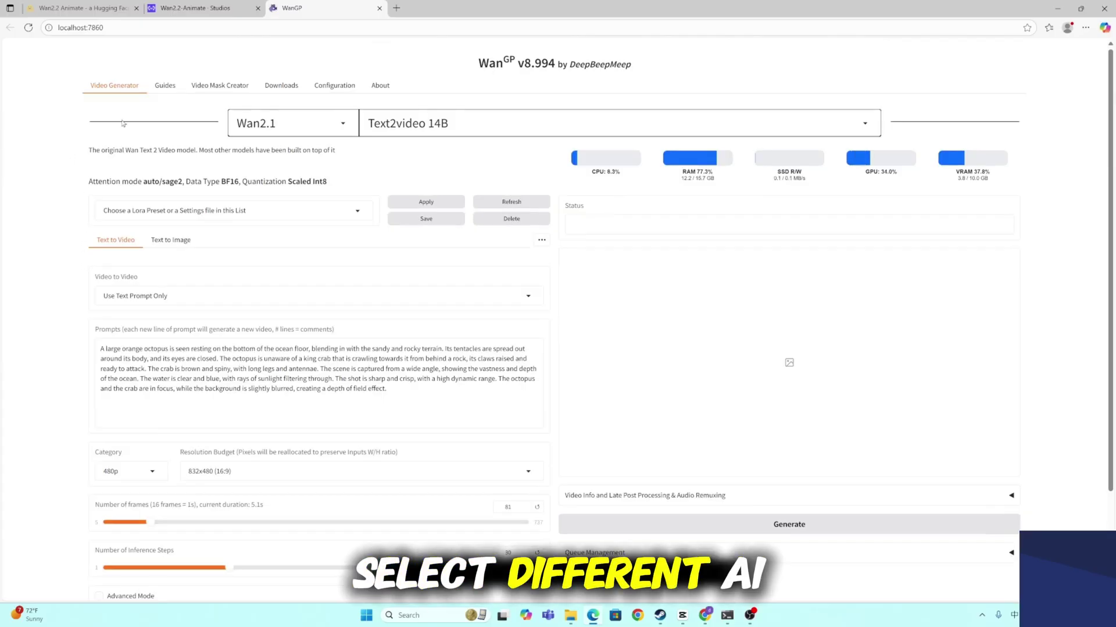
pyautogui.click(328, 123)
pyautogui.click(278, 164)
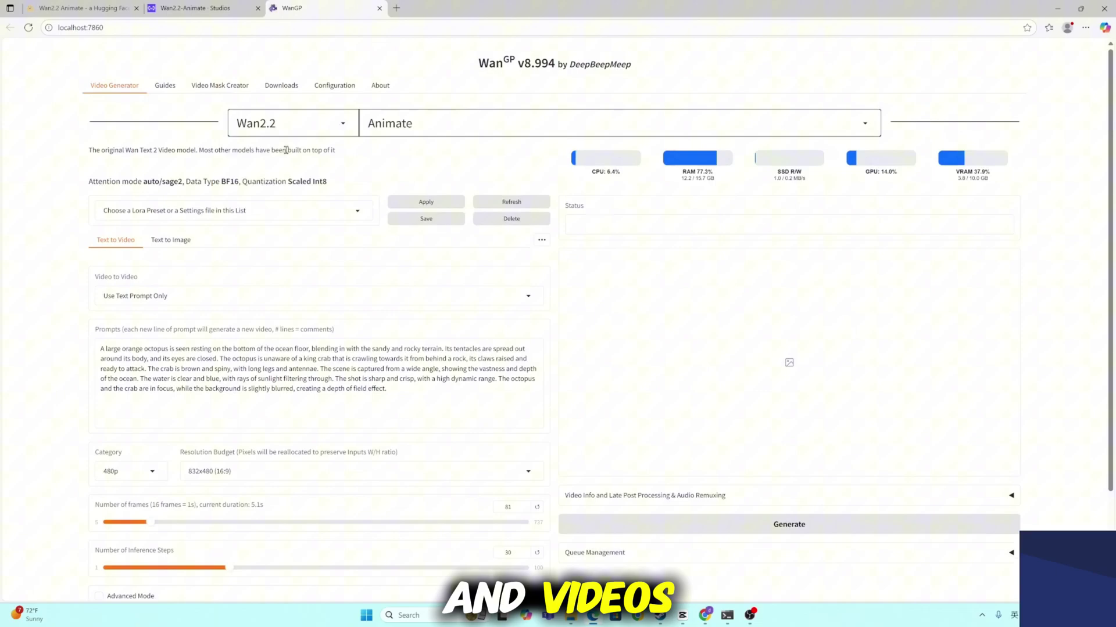
pyautogui.click(446, 125)
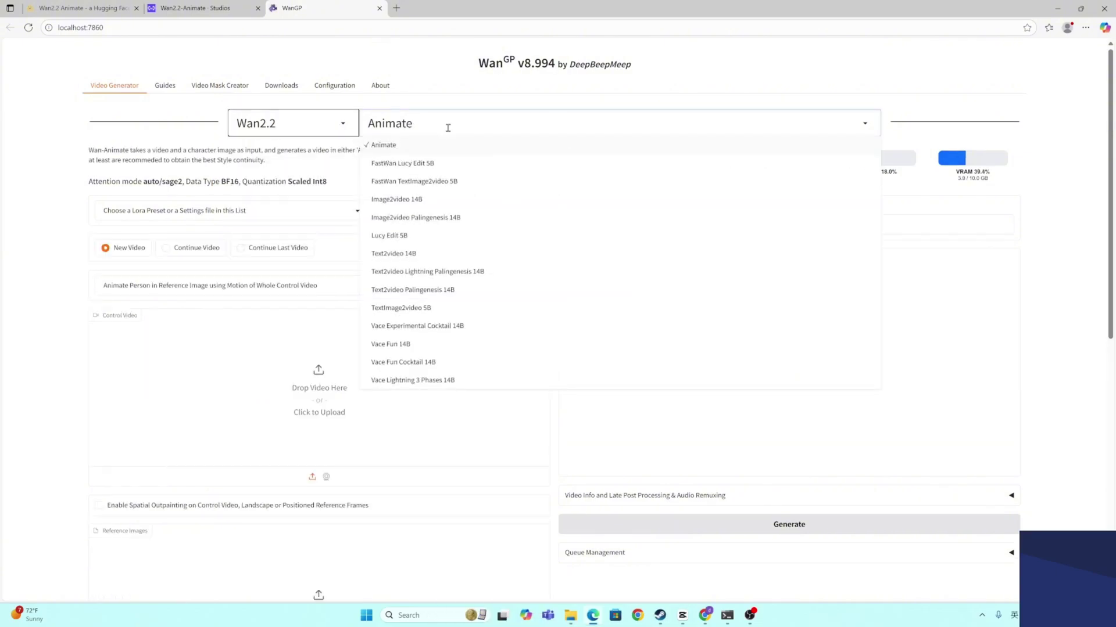
pyautogui.scroll(-3, 491, 219)
pyautogui.scroll(3, 482, 212)
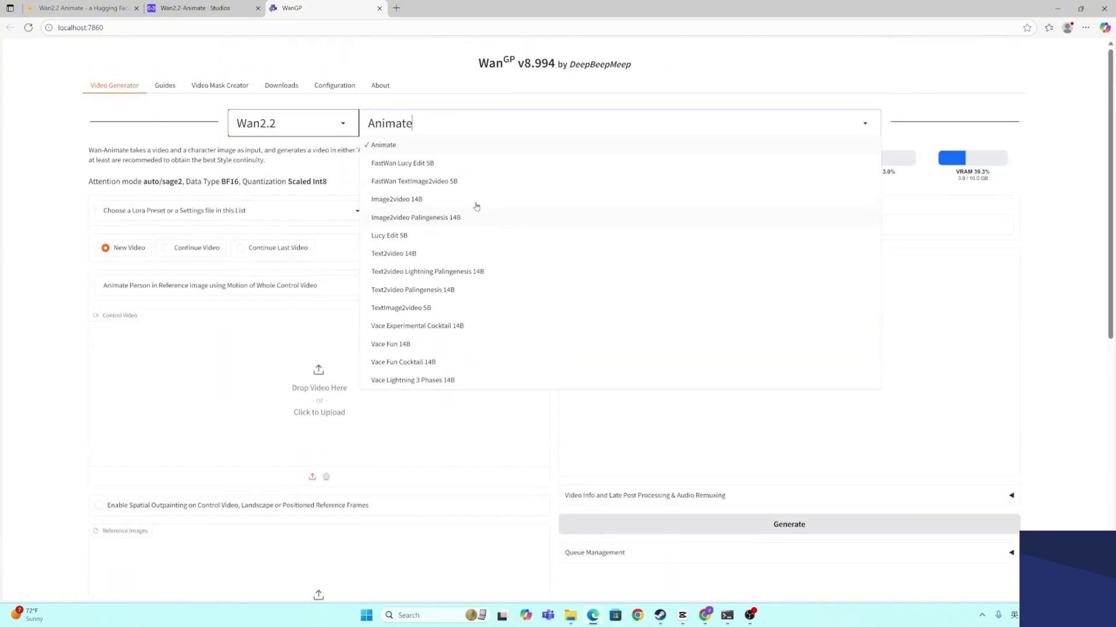
pyautogui.click(336, 119)
# Step: In Configuration > Performance, set the memory profile to Profile 5, VerylowRAM_LowVRAM (Fail safe)
pyautogui.click(348, 90)
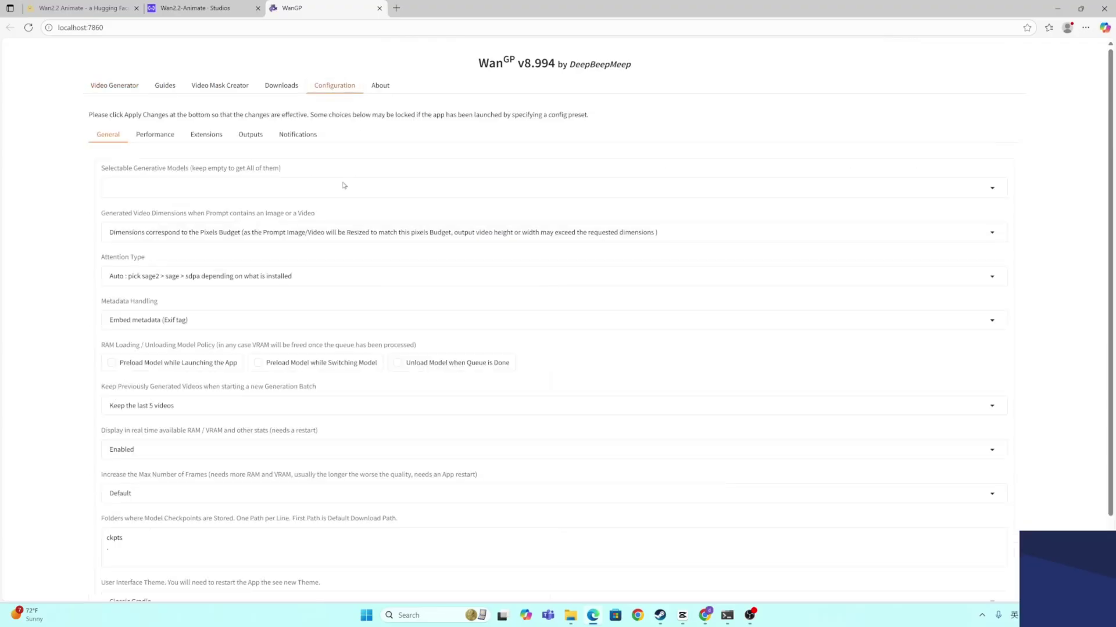
pyautogui.scroll(-2, 141, 187)
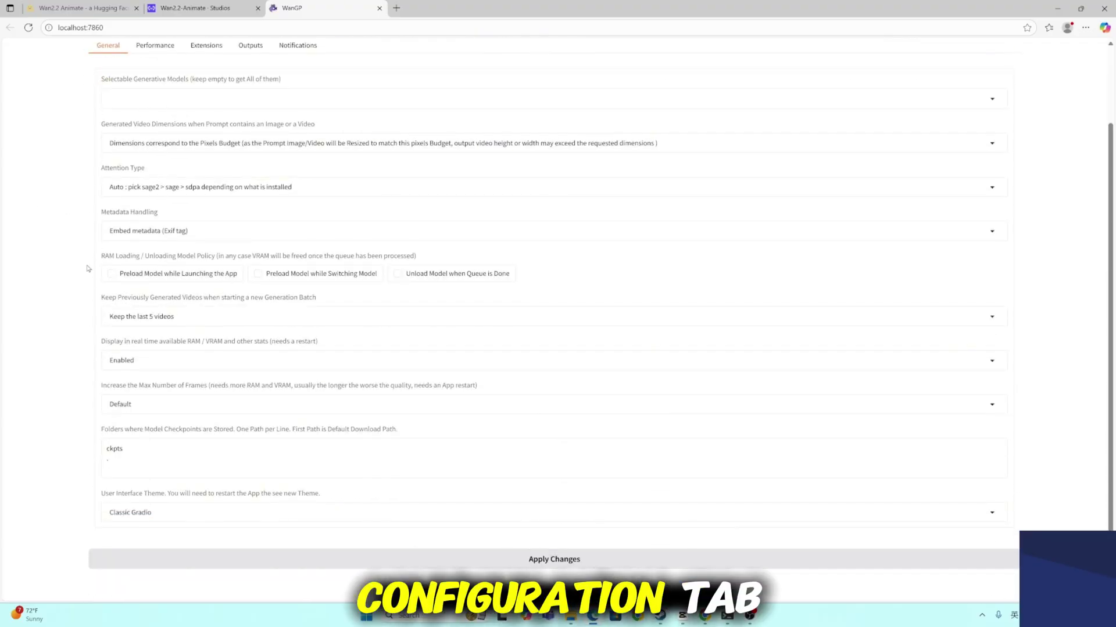
pyautogui.scroll(2, 66, 356)
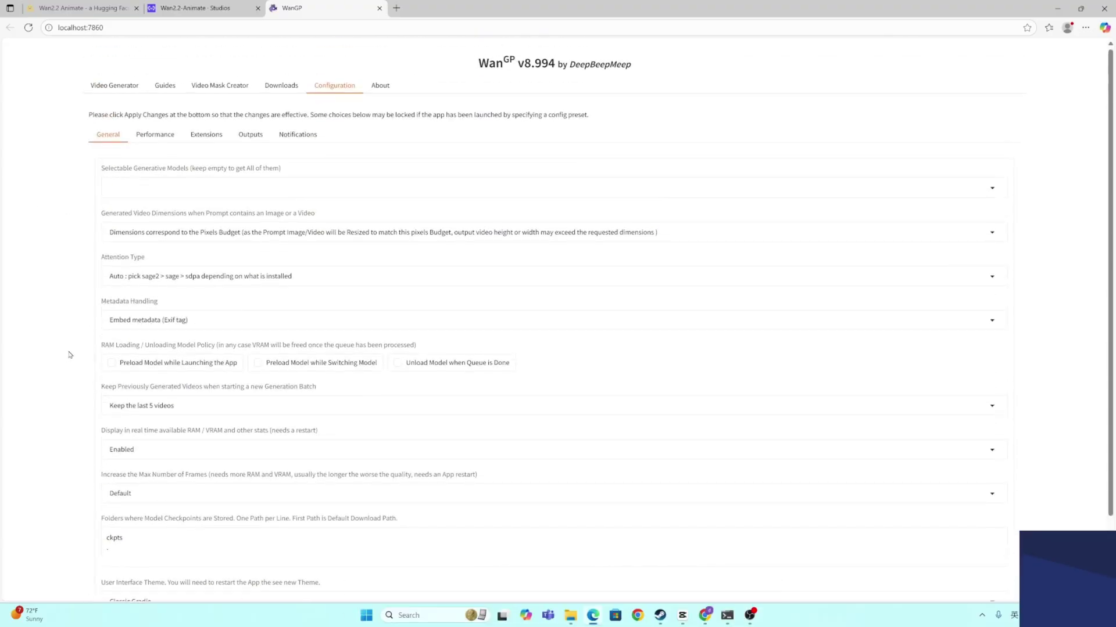
pyautogui.click(156, 134)
pyautogui.scroll(-3, 66, 303)
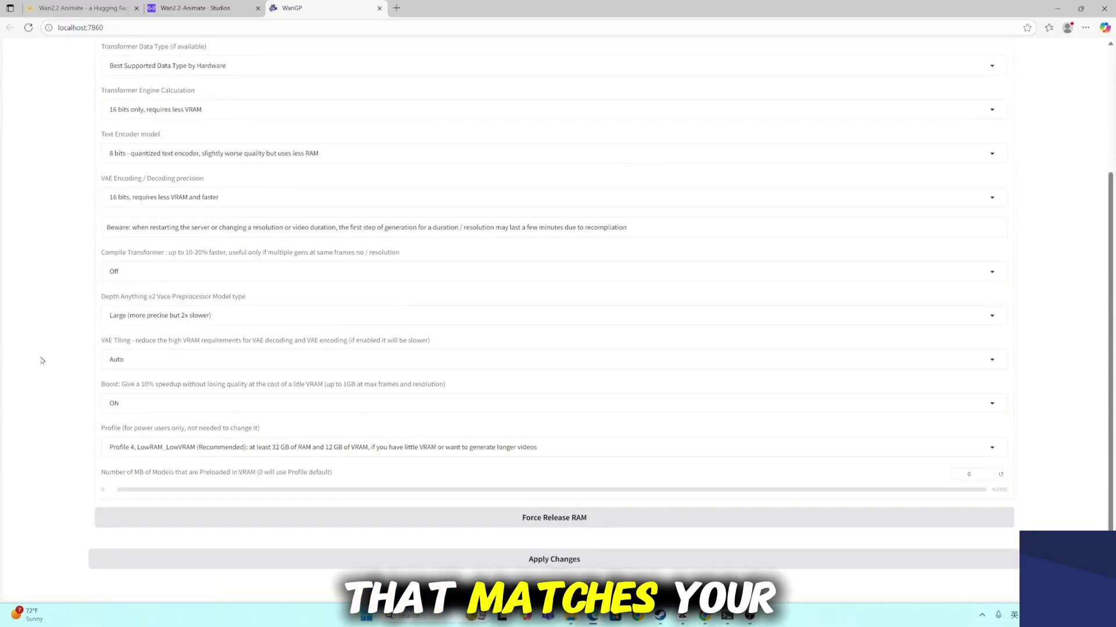
pyautogui.click(172, 447)
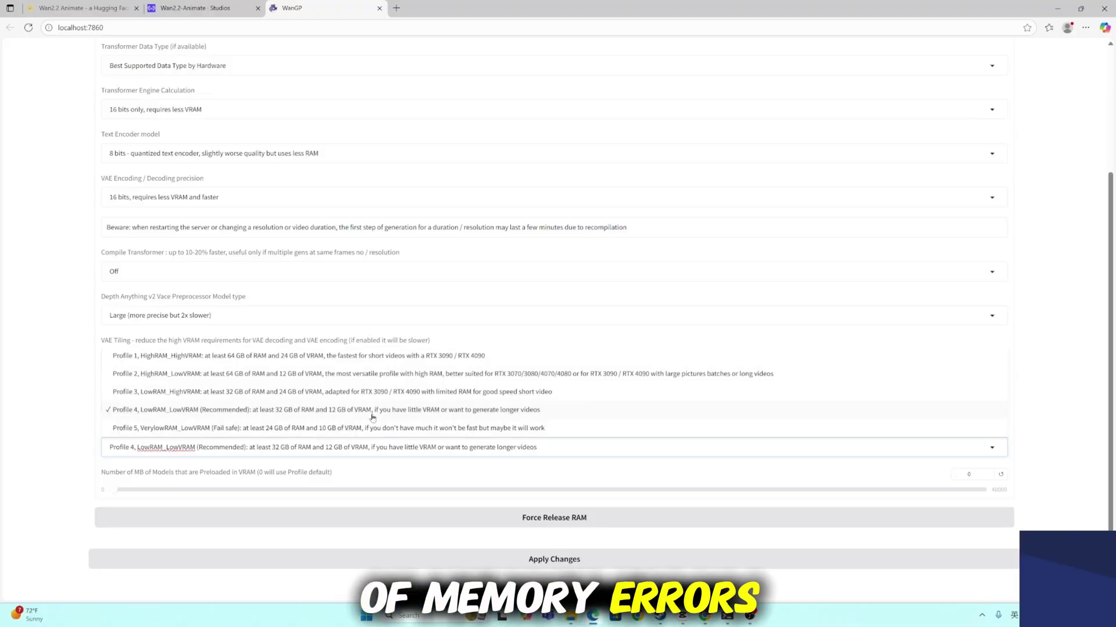
pyautogui.click(194, 428)
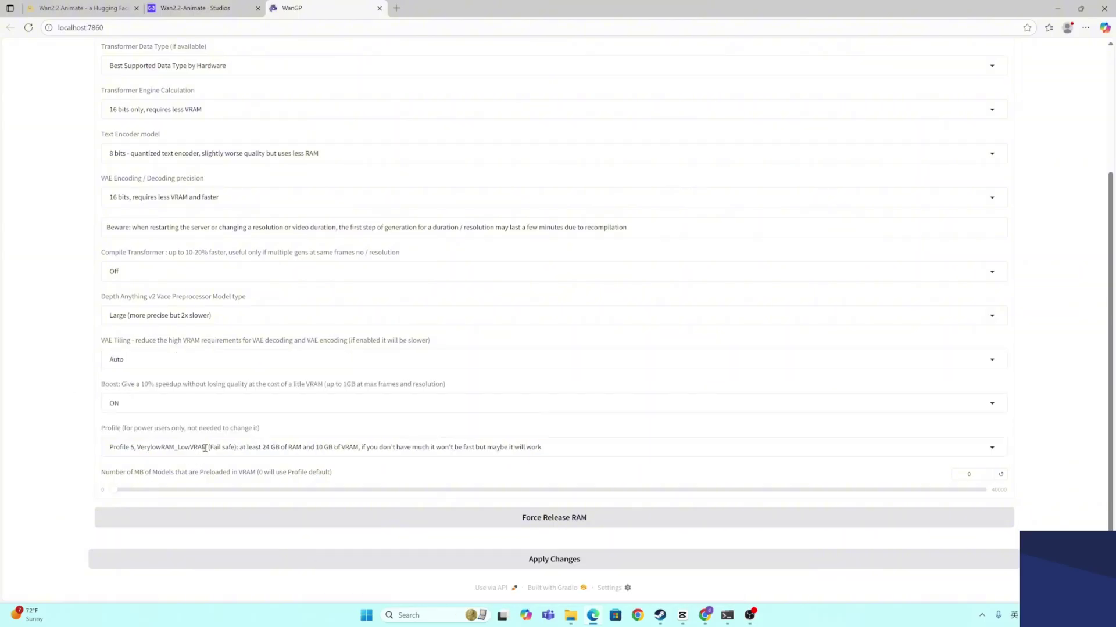
# Step: Browse the Downloads, Mask Creator and Guides pages, then open GitHub from About
pyautogui.scroll(3, 61, 326)
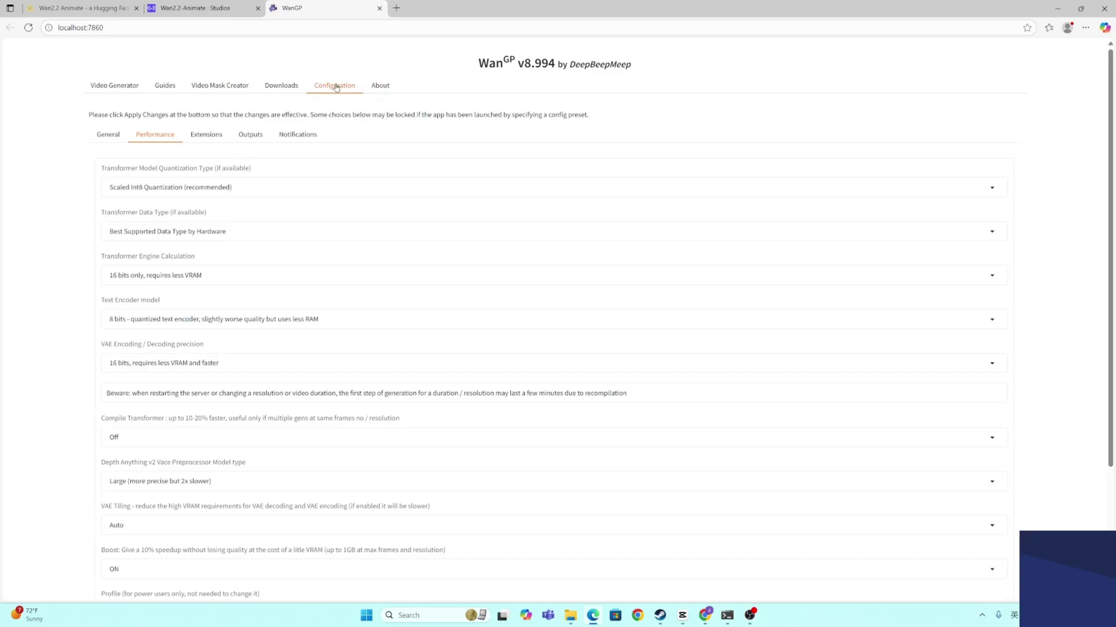
pyautogui.click(280, 87)
pyautogui.click(227, 86)
pyautogui.click(169, 86)
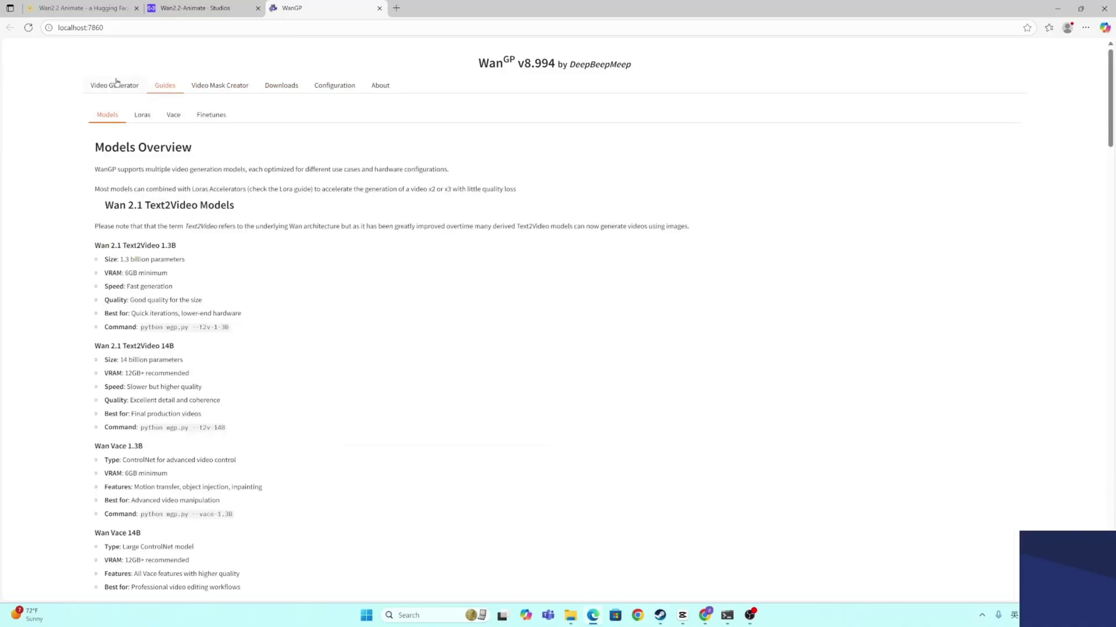
pyautogui.click(118, 86)
pyautogui.click(383, 85)
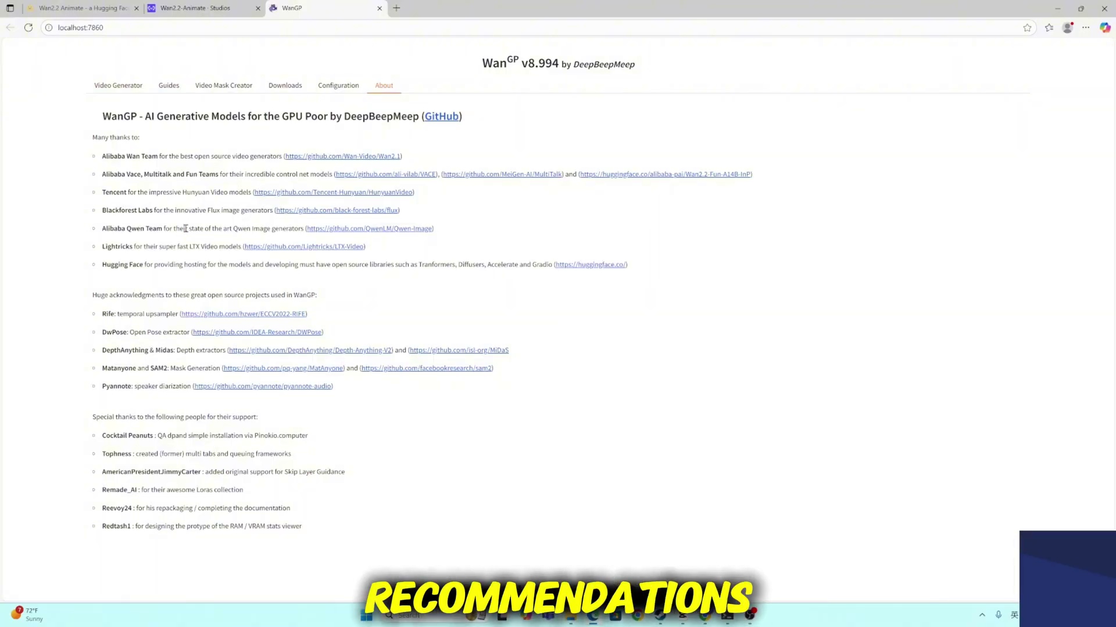
pyautogui.click(438, 120)
# Step: Scroll the README to the Usage section and open the Getting Started Guide link
pyautogui.scroll(-15, 187, 286)
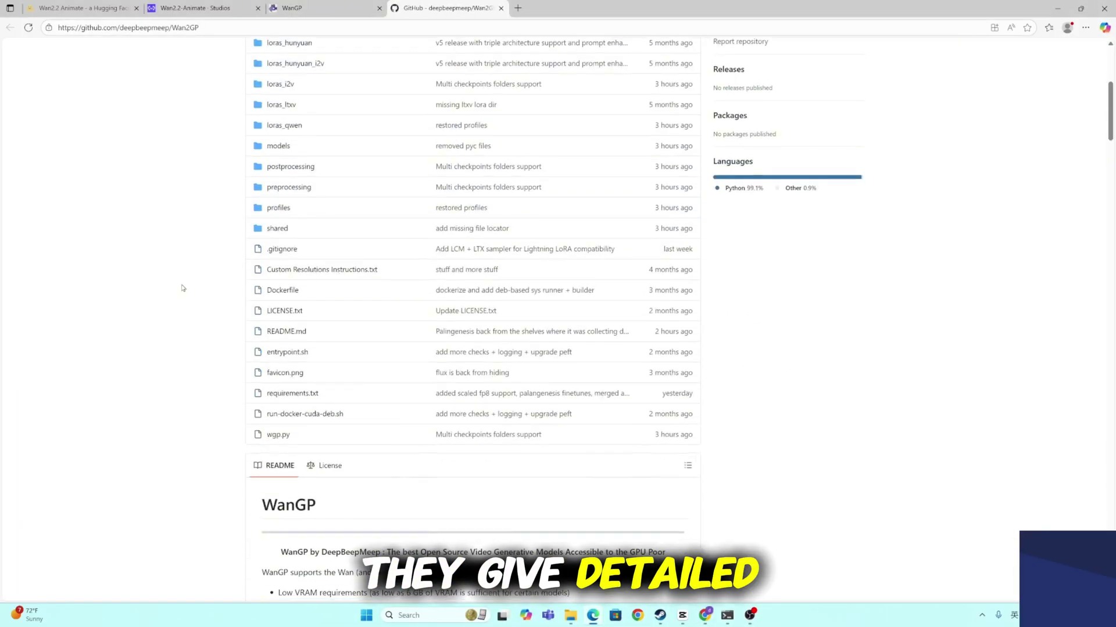
pyautogui.scroll(-20, 188, 286)
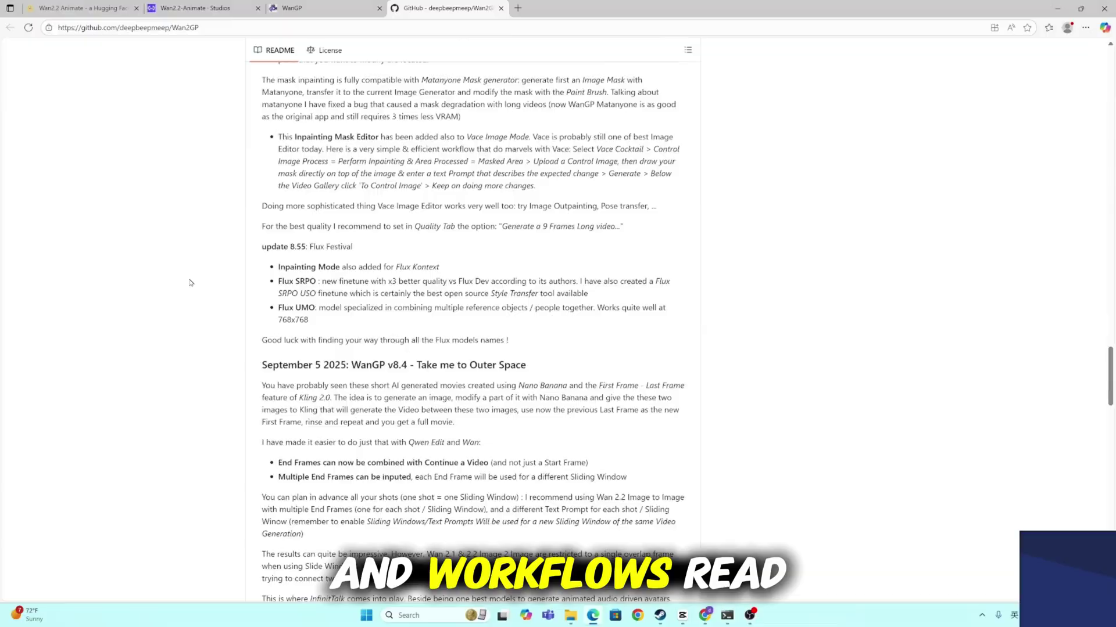
pyautogui.scroll(-6, 191, 282)
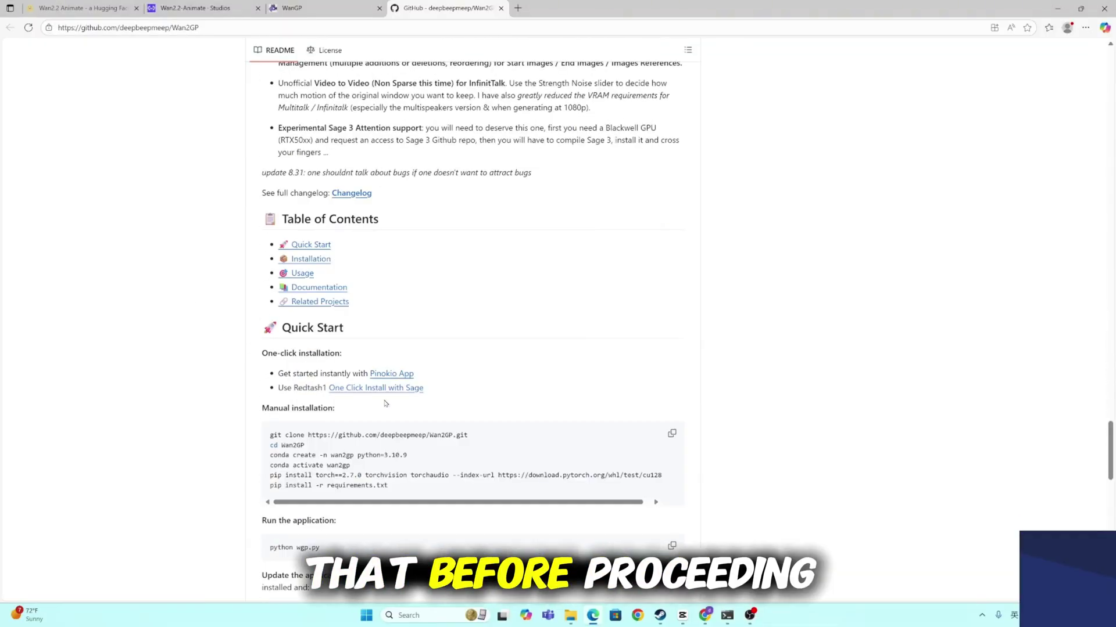
pyautogui.scroll(-3, 339, 328)
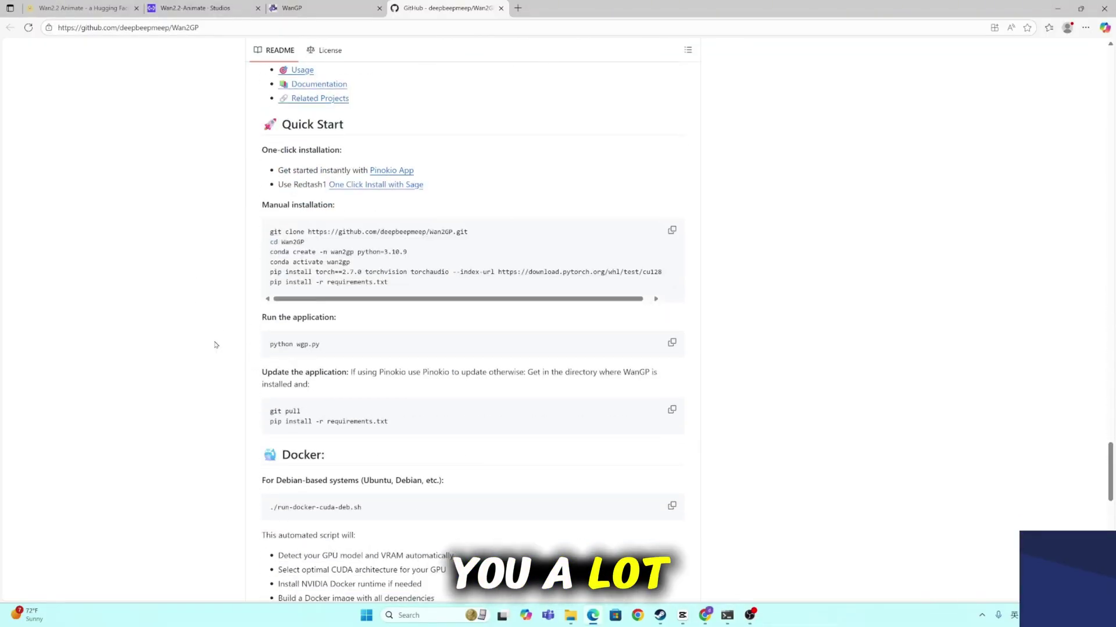
pyautogui.scroll(3, 321, 223)
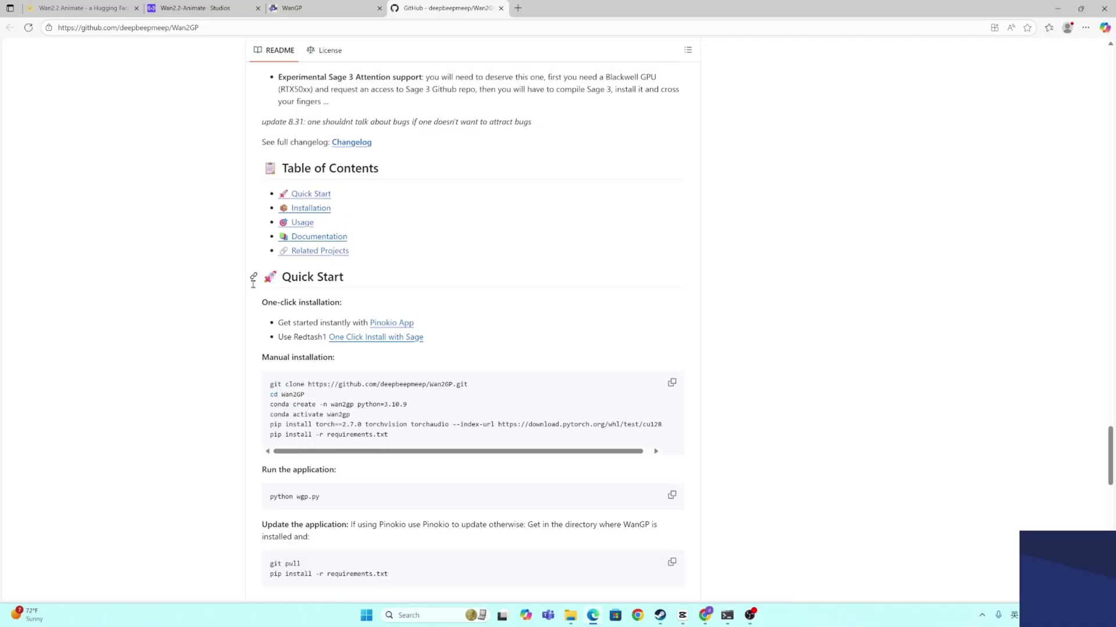
pyautogui.scroll(-4, 244, 285)
pyautogui.scroll(-6, 237, 290)
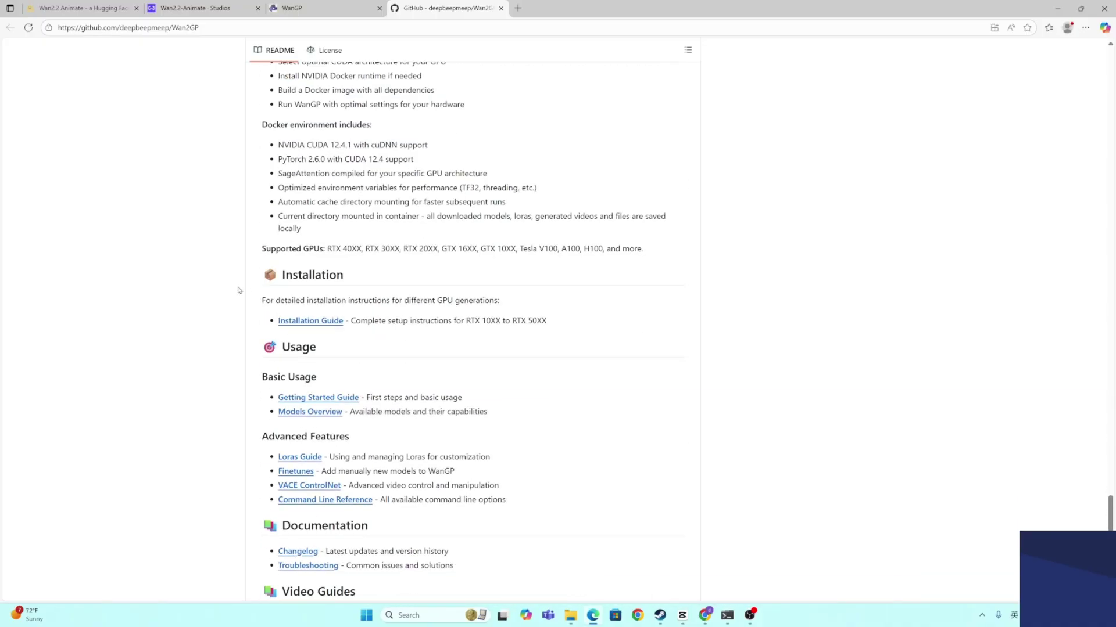
pyautogui.scroll(-2, 238, 290)
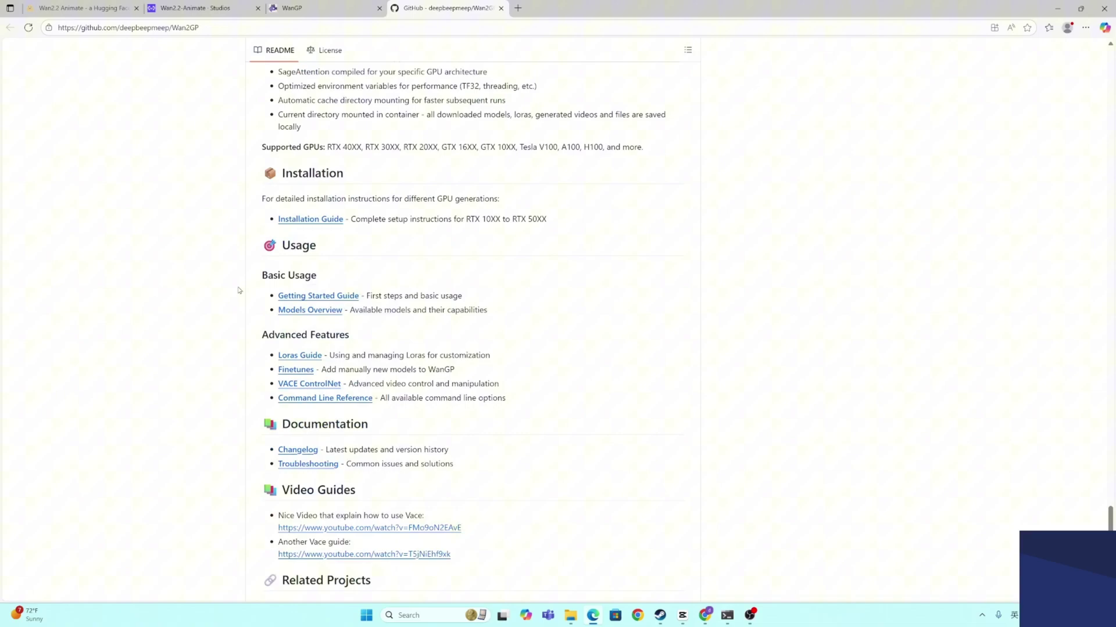
pyautogui.click(310, 297)
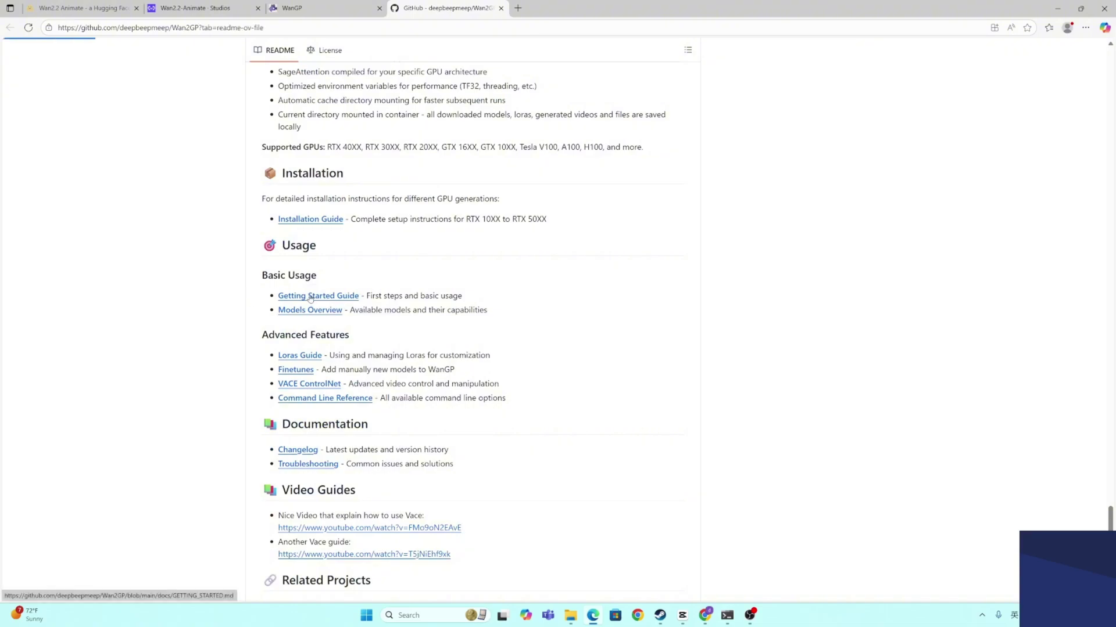
# Step: Scroll through the GETTING_STARTED.md guide
pyautogui.scroll(-4, 288, 307)
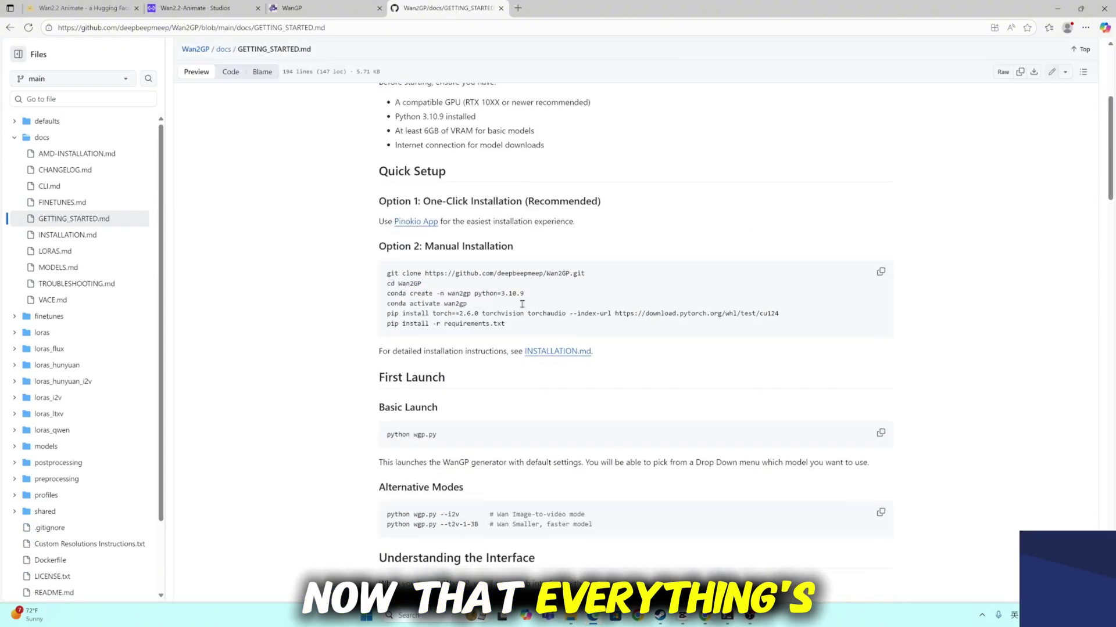
pyautogui.scroll(-11, 437, 336)
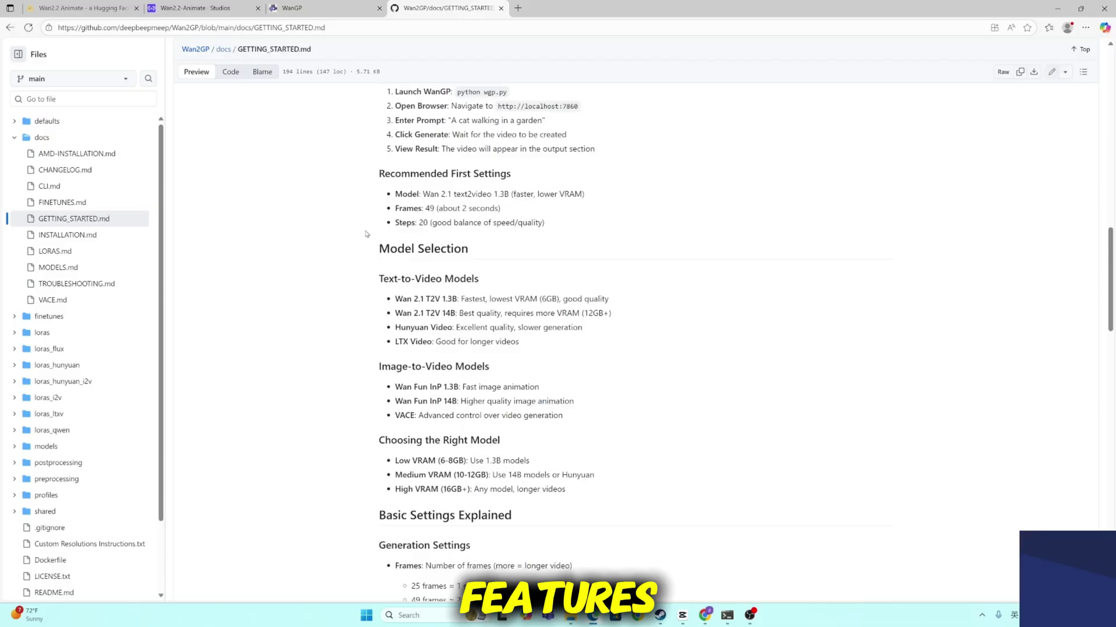
pyautogui.scroll(1, 375, 235)
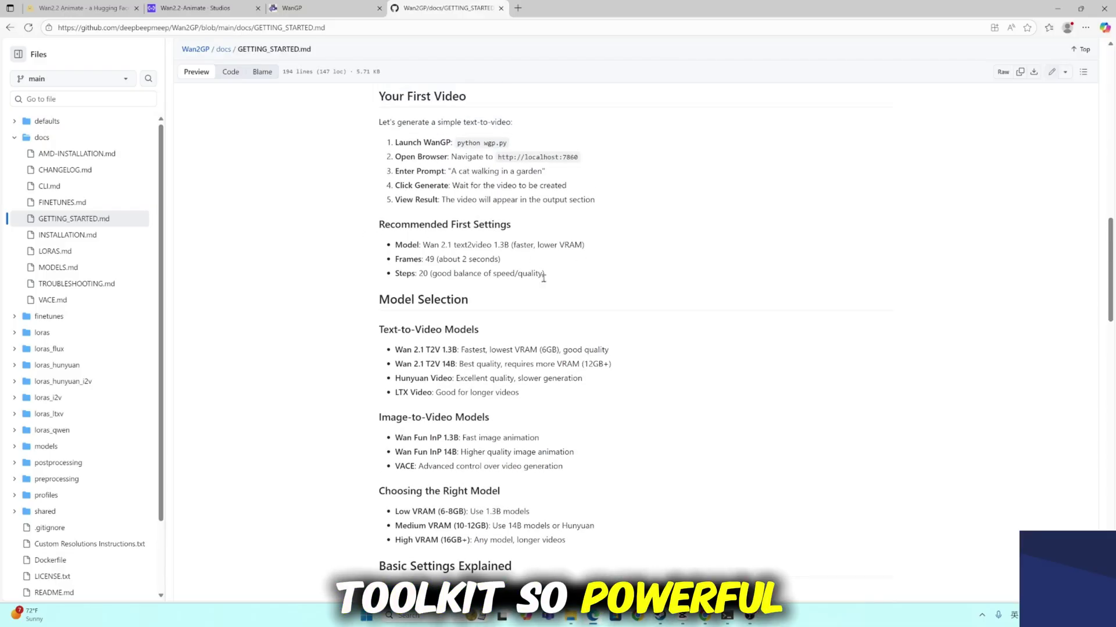
pyautogui.scroll(2, 543, 278)
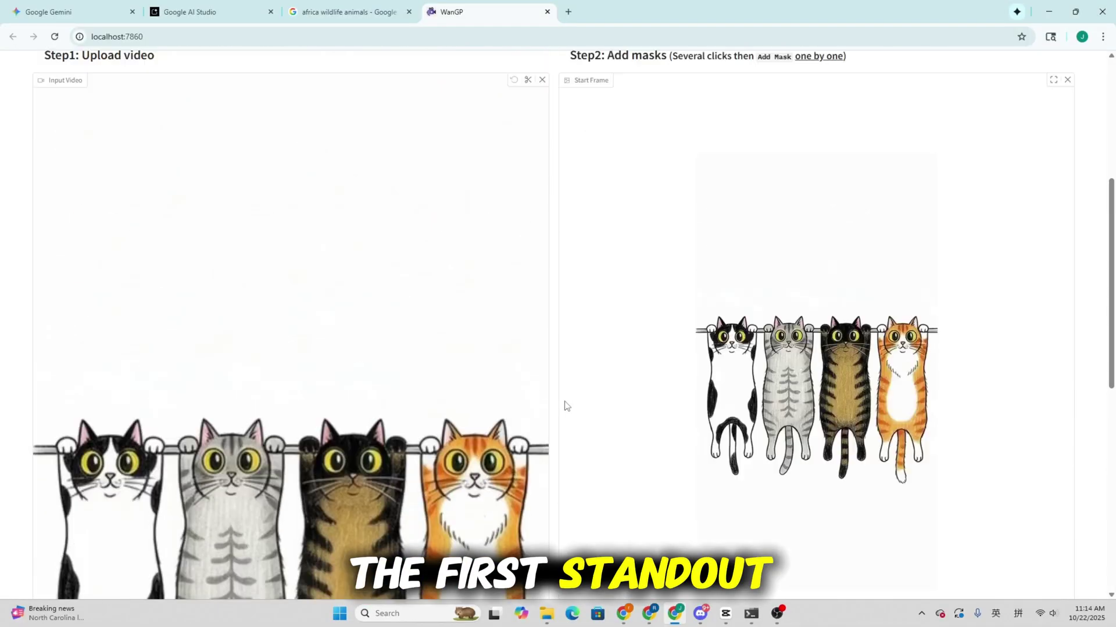
# Step: Place point prompts on the black-and-white cat in the start frame
pyautogui.scroll(1, 565, 405)
pyautogui.scroll(-4, 565, 406)
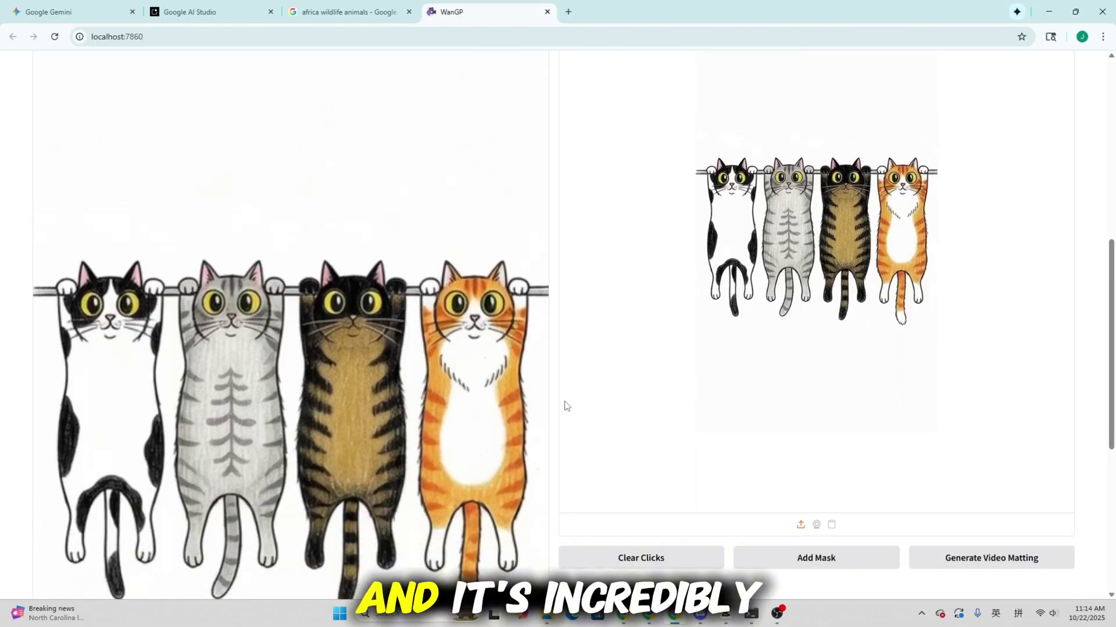
pyautogui.scroll(4, 564, 406)
pyautogui.scroll(-5, 565, 405)
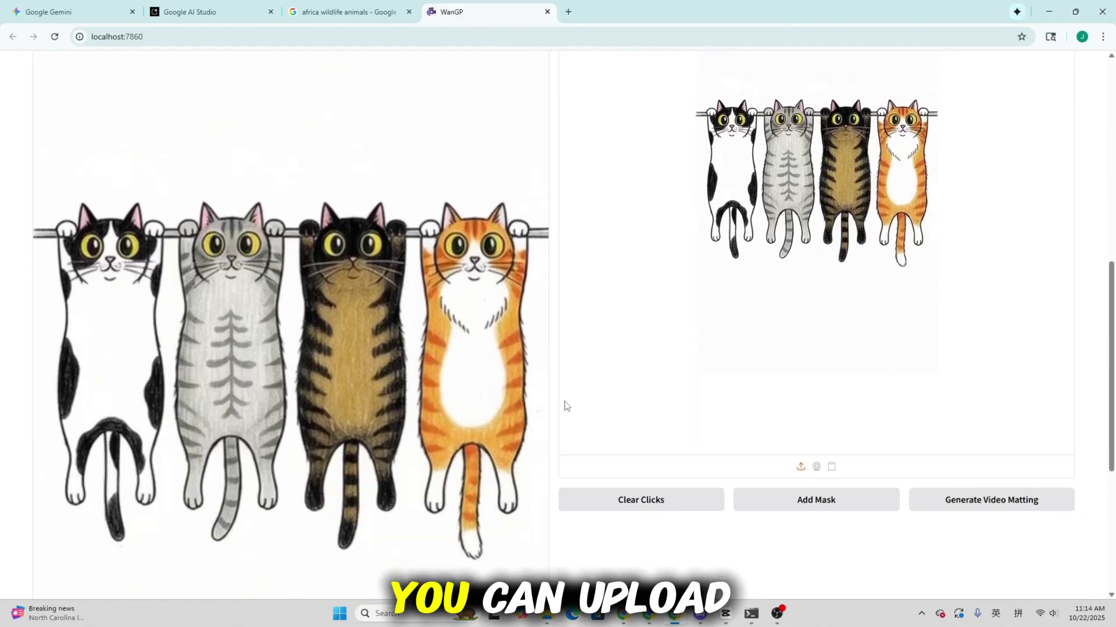
pyautogui.scroll(1, 564, 406)
pyautogui.click(735, 227)
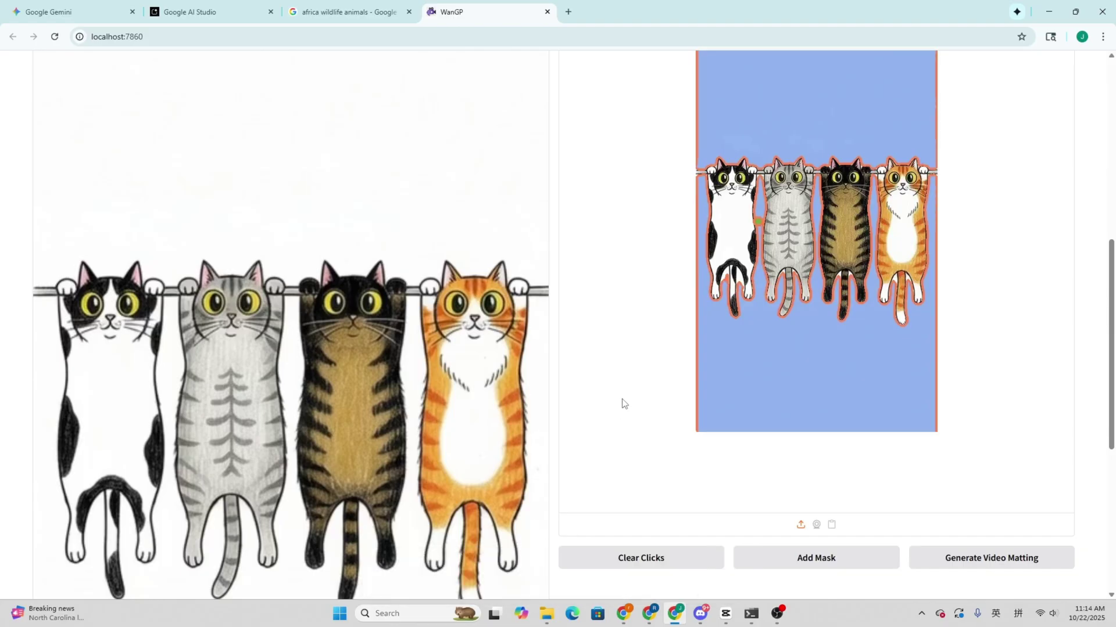
pyautogui.click(730, 230)
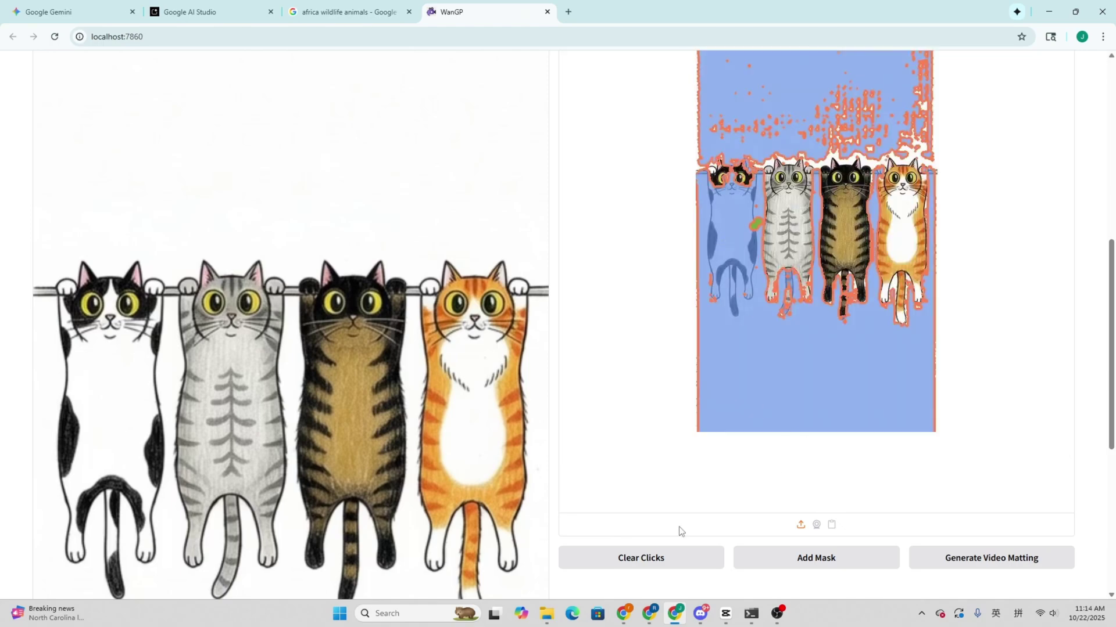
# Step: Clear the points, select the grey tabby, add it as a mask, and generate video matting
pyautogui.click(679, 559)
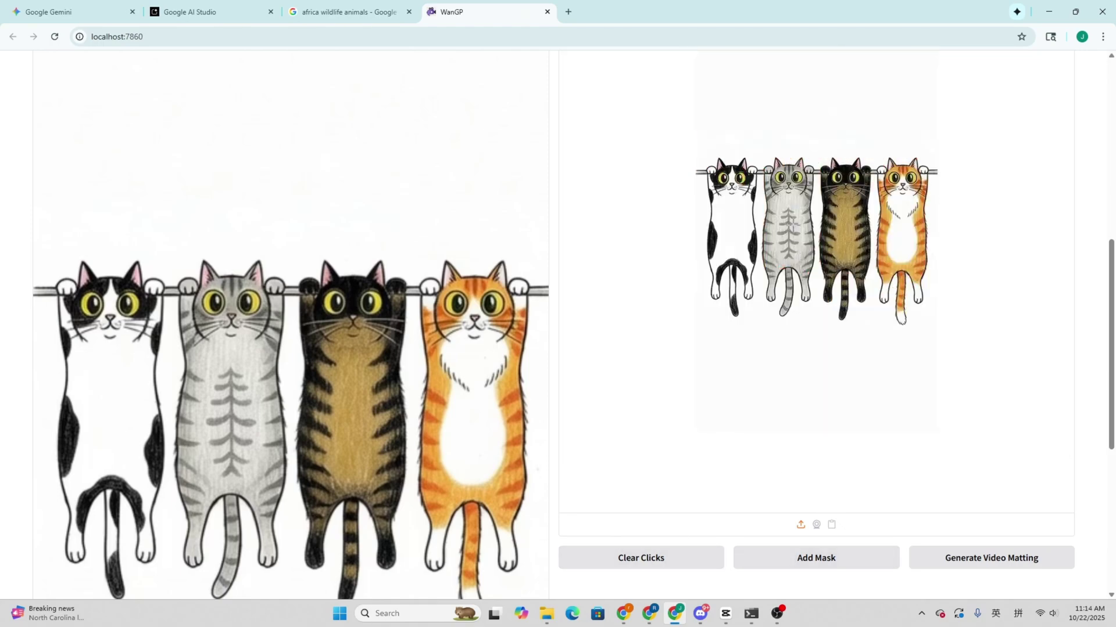
pyautogui.click(797, 223)
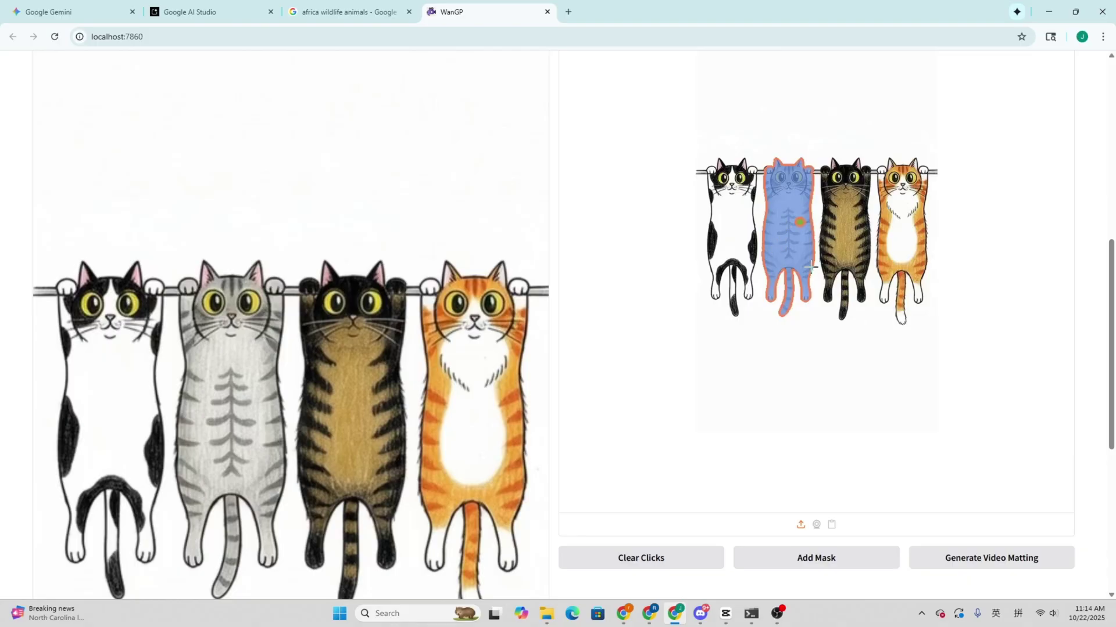
pyautogui.click(880, 560)
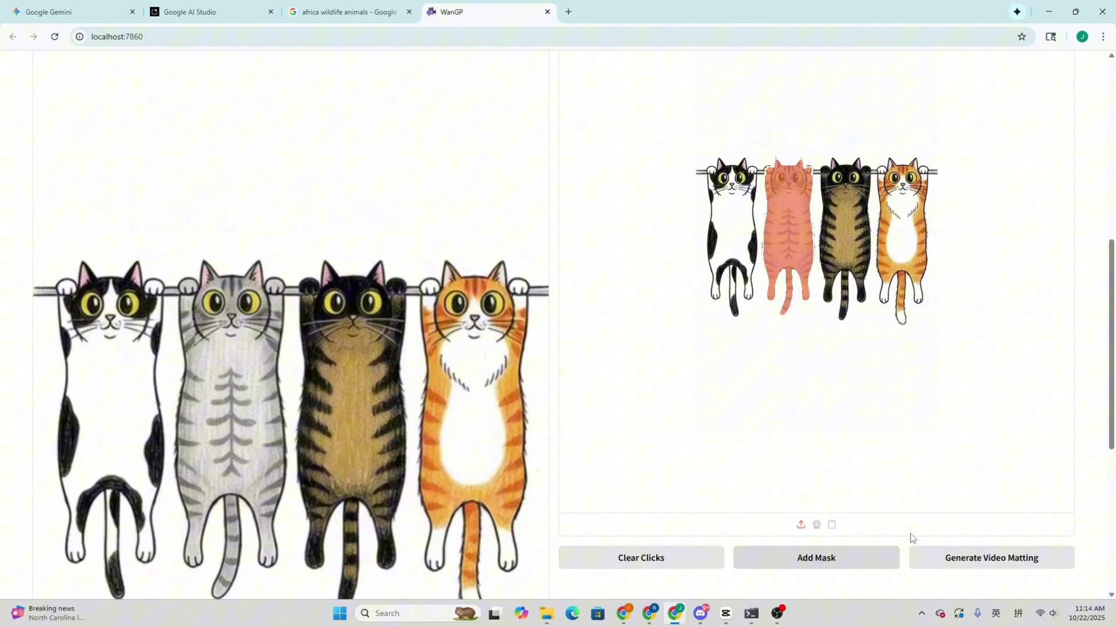
pyautogui.click(1011, 568)
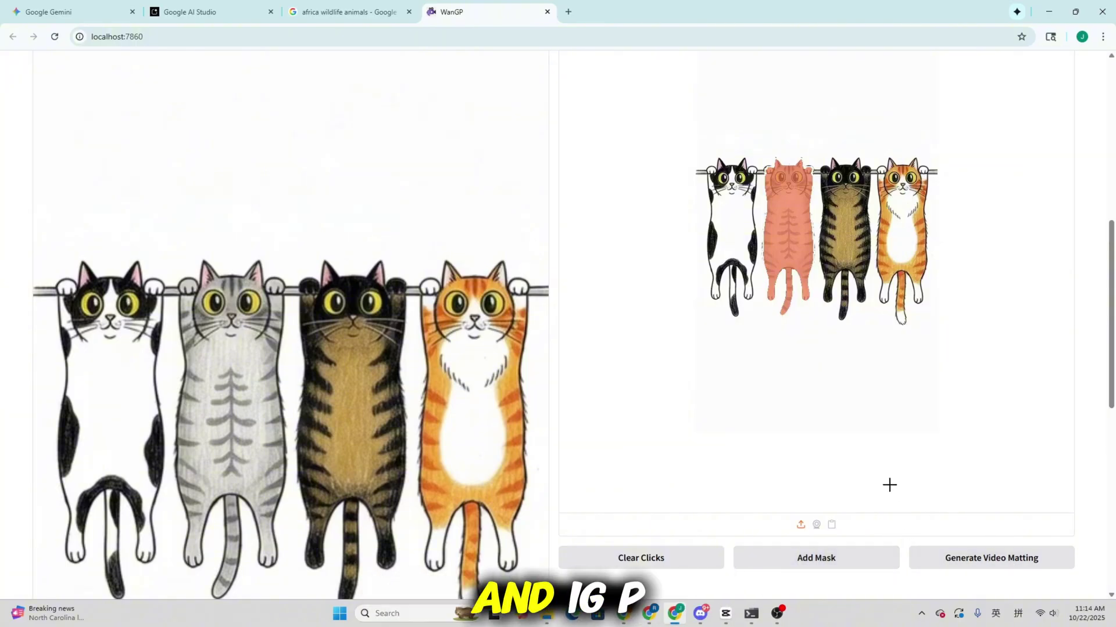
pyautogui.scroll(-9, 821, 432)
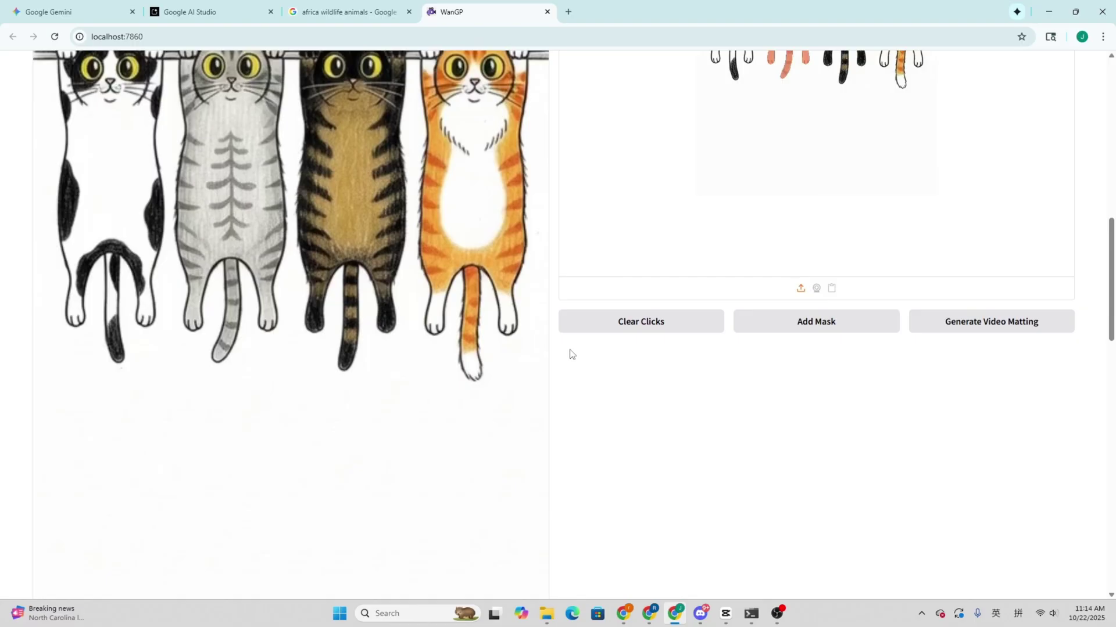
pyautogui.scroll(-10, 569, 350)
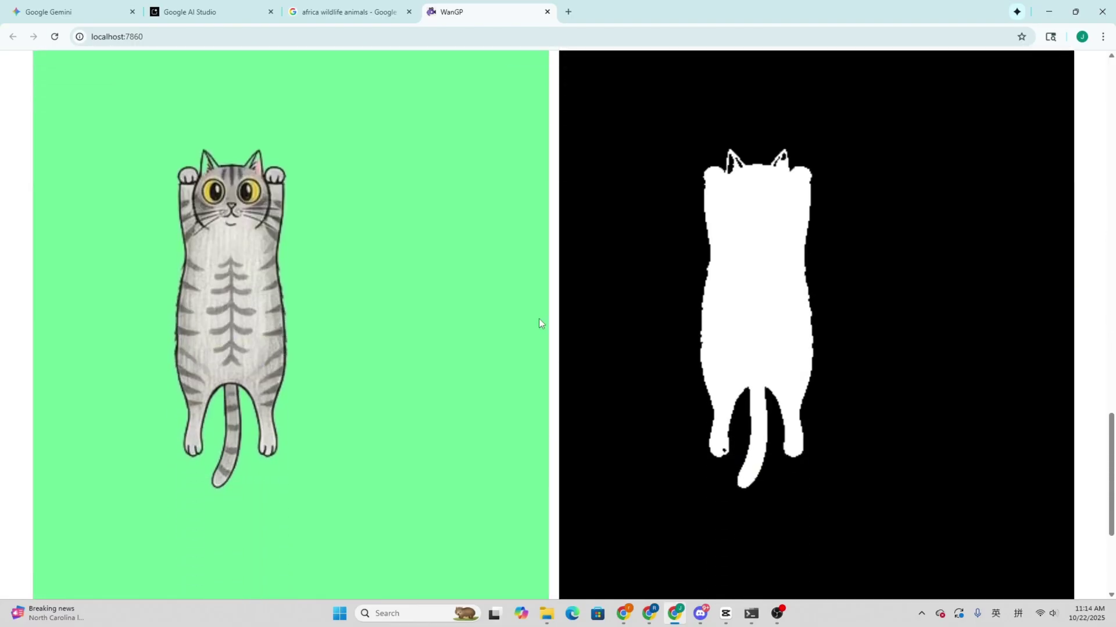
pyautogui.scroll(-4, 251, 317)
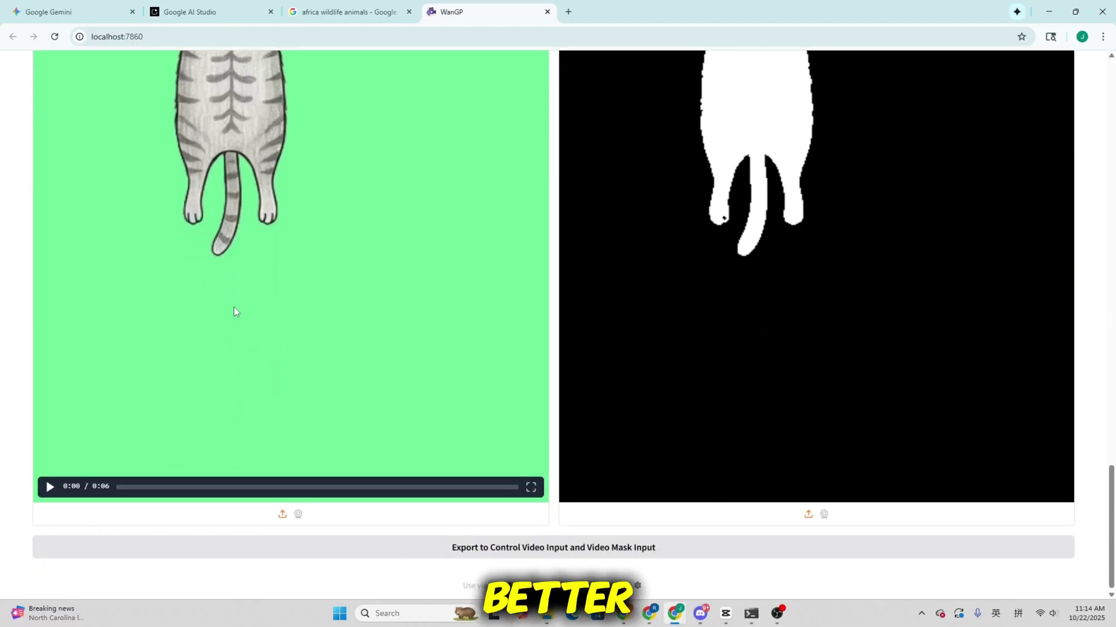
pyautogui.scroll(8, 234, 306)
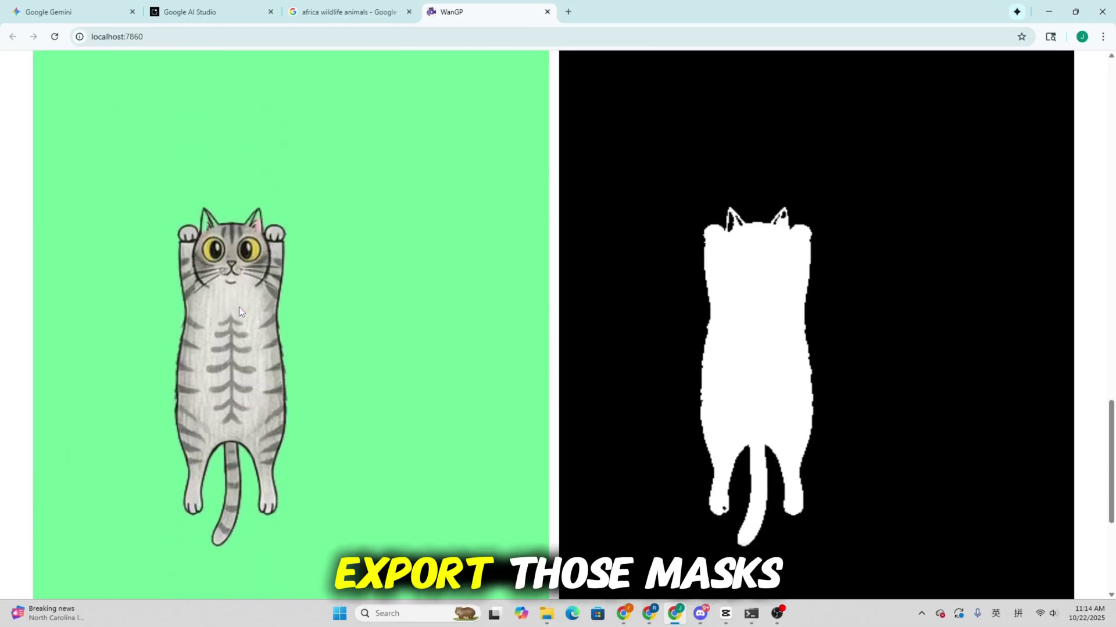
pyautogui.scroll(12, 235, 311)
pyautogui.scroll(15, 240, 312)
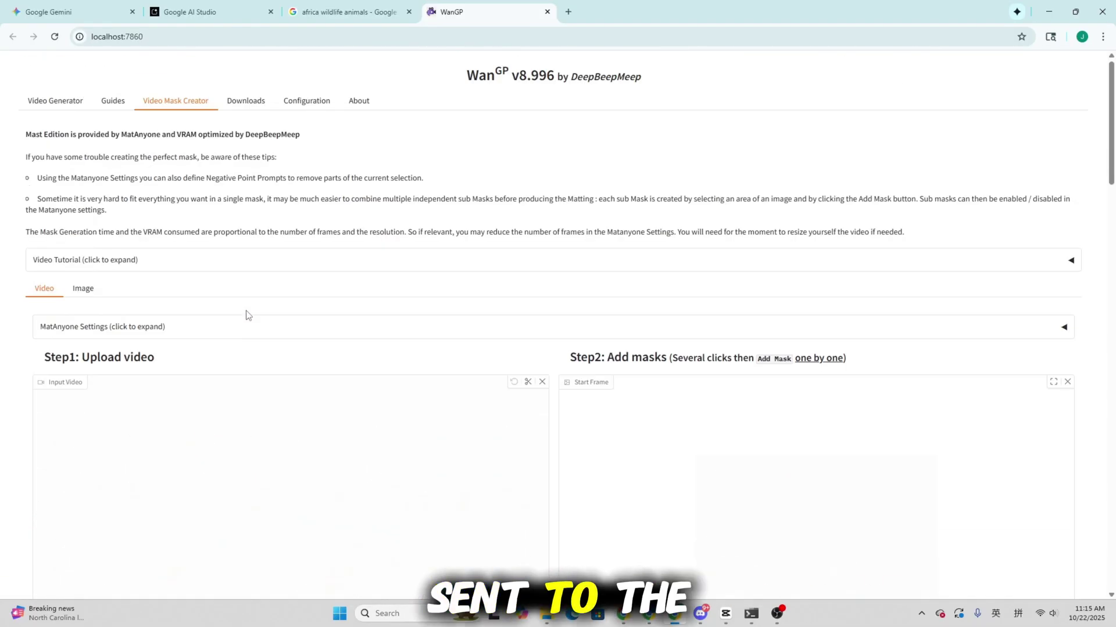
# Step: Load Wan2.2 Vace Fun 14B in the Video Generator, leaving Control Video Process at No Control Video
pyautogui.click(56, 101)
pyautogui.click(233, 145)
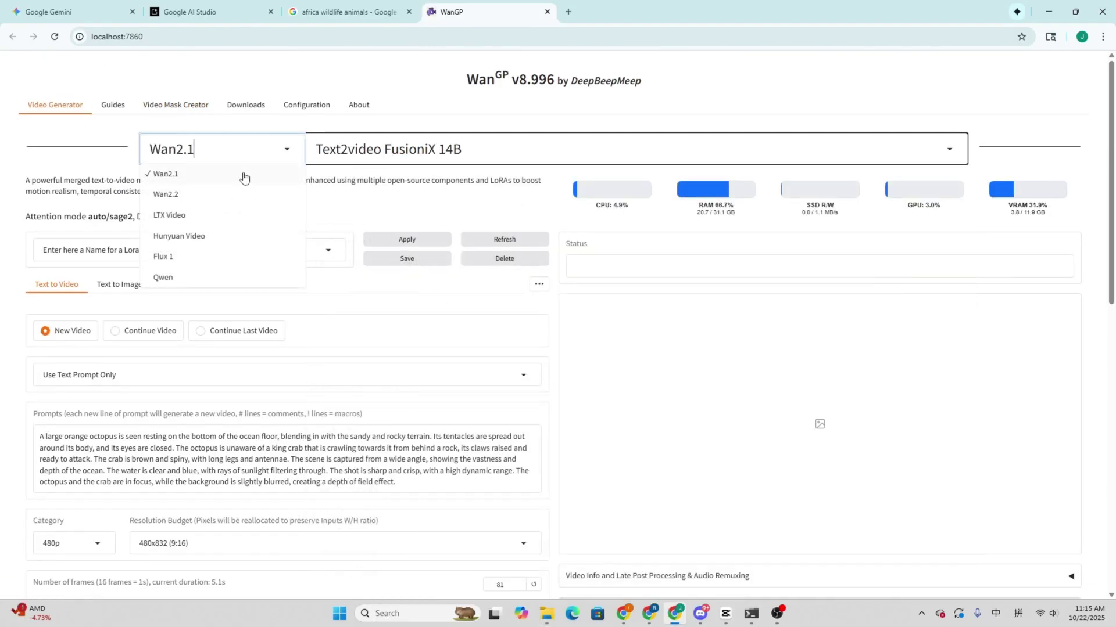
pyautogui.click(244, 192)
pyautogui.click(412, 146)
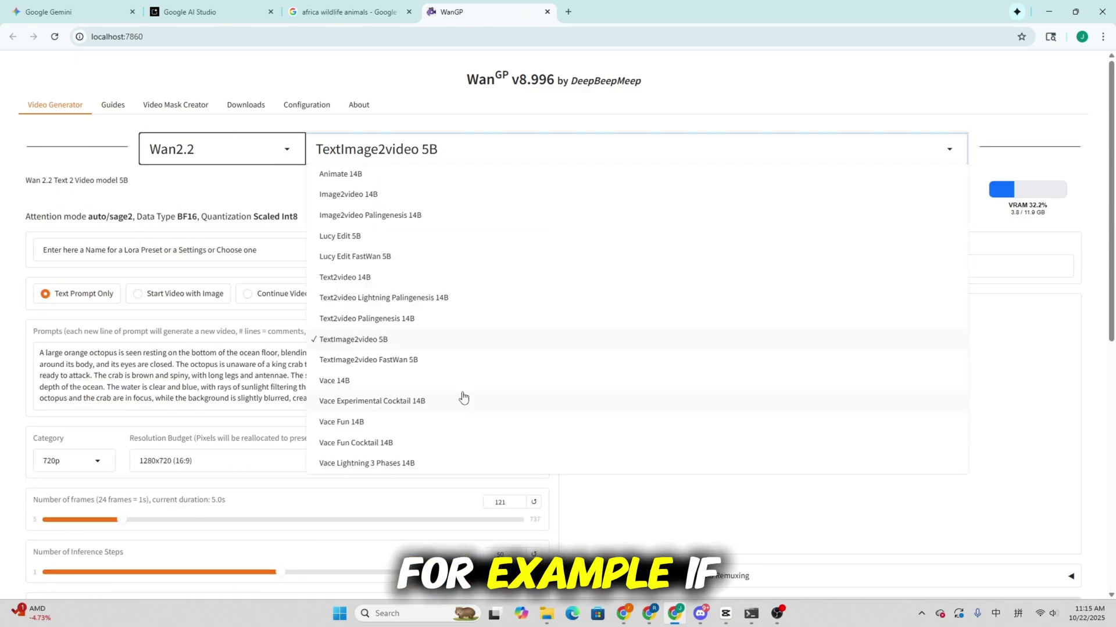
pyautogui.click(436, 423)
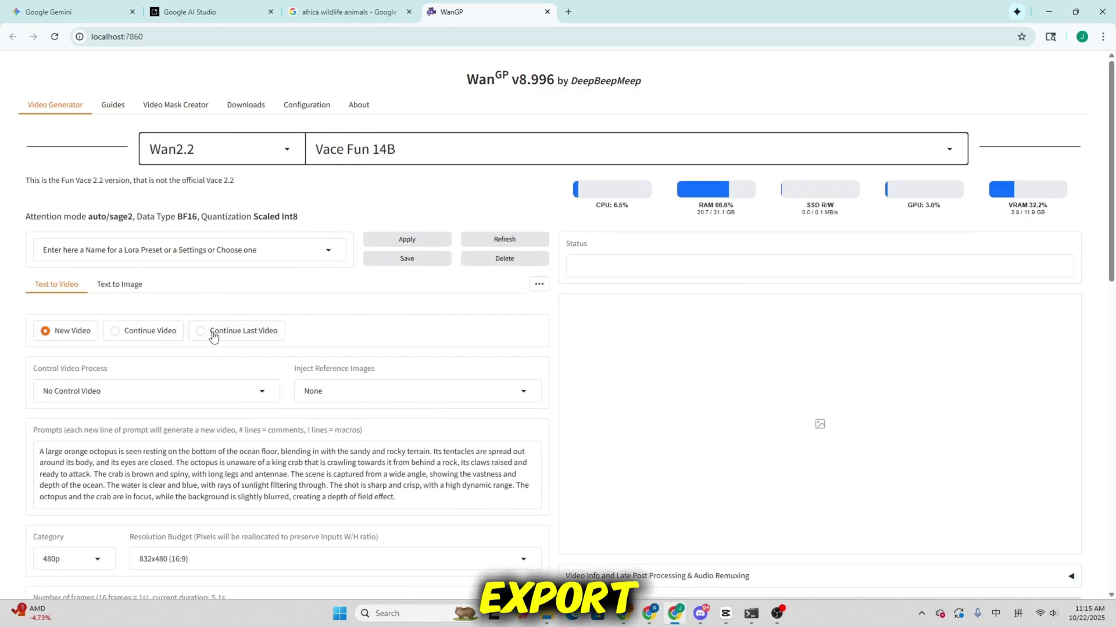
pyautogui.click(206, 392)
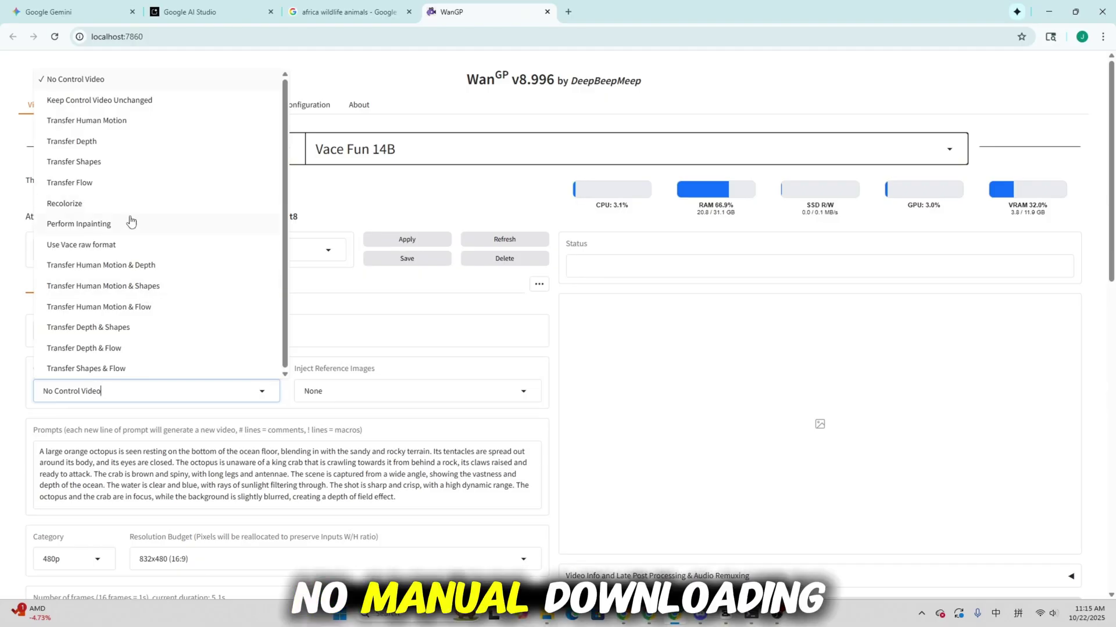
pyautogui.click(557, 370)
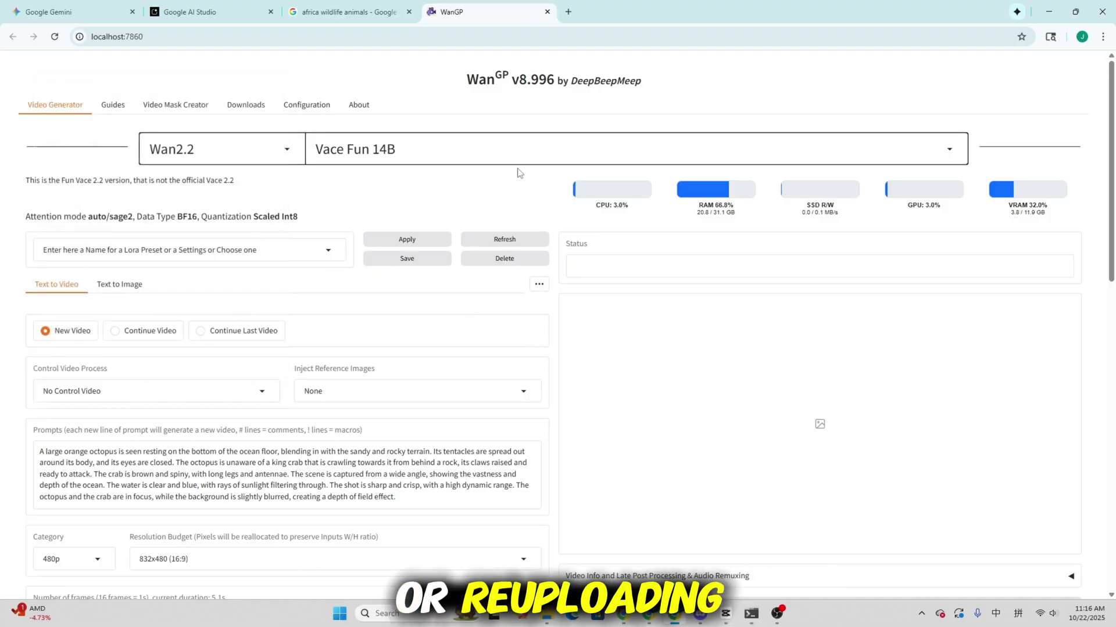
# Step: Export the cat mask video to the generator's Control Video and Video Mask inputs
pyautogui.click(186, 105)
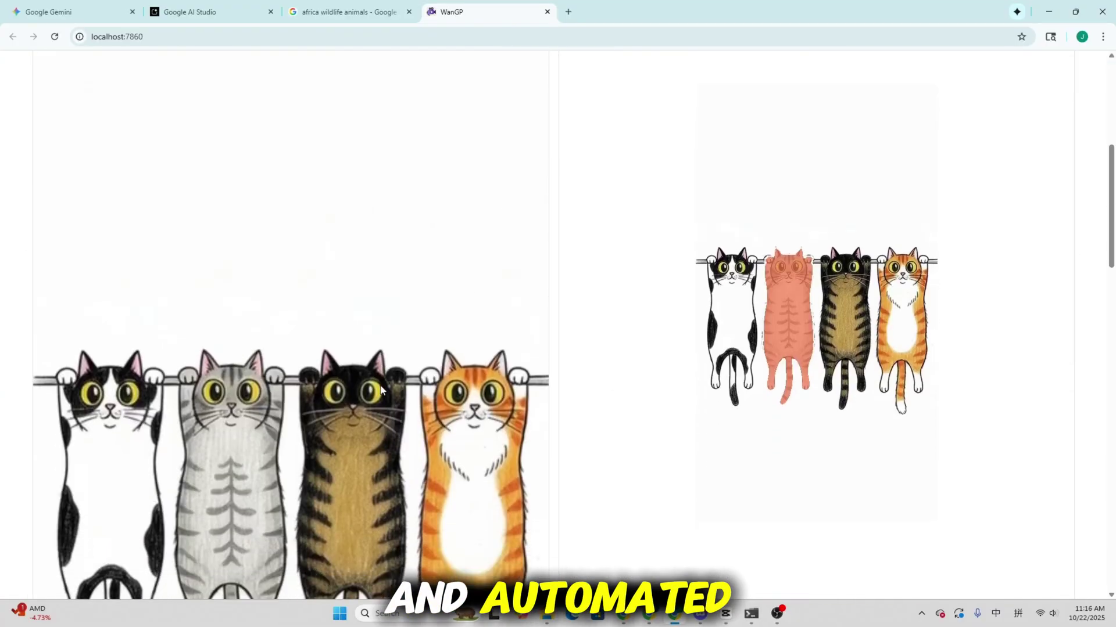
pyautogui.scroll(-20, 381, 389)
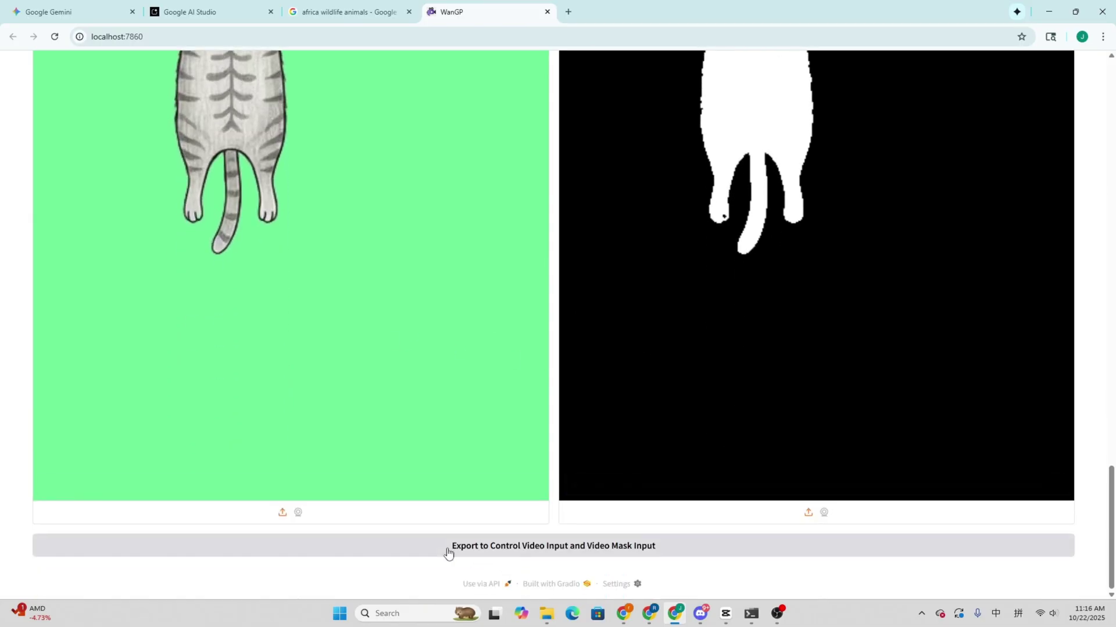
pyautogui.click(602, 556)
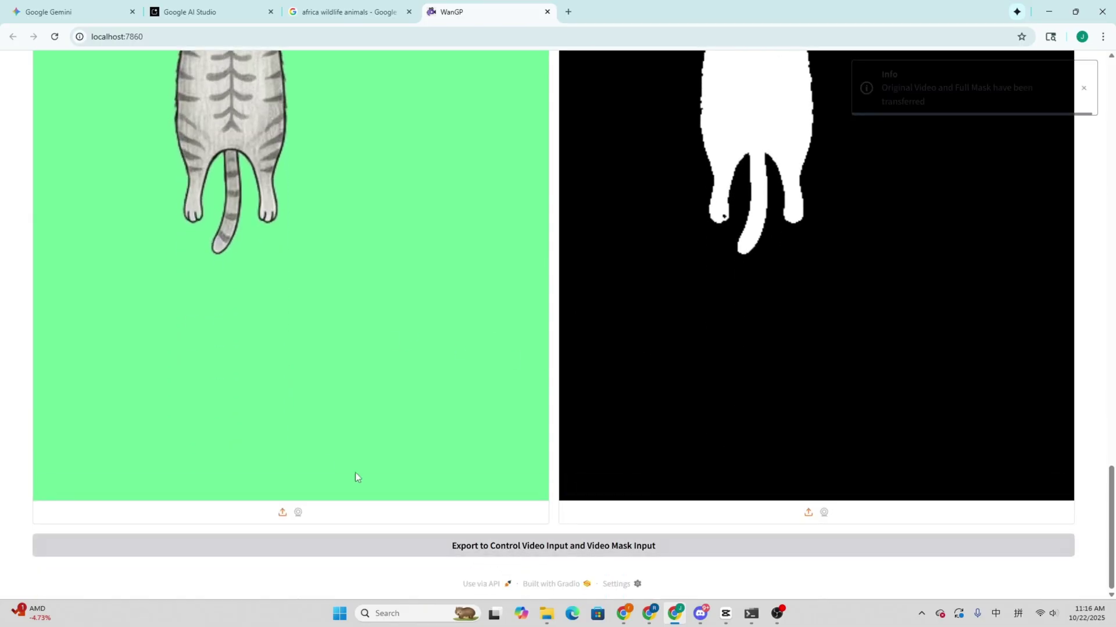
pyautogui.scroll(15, 297, 339)
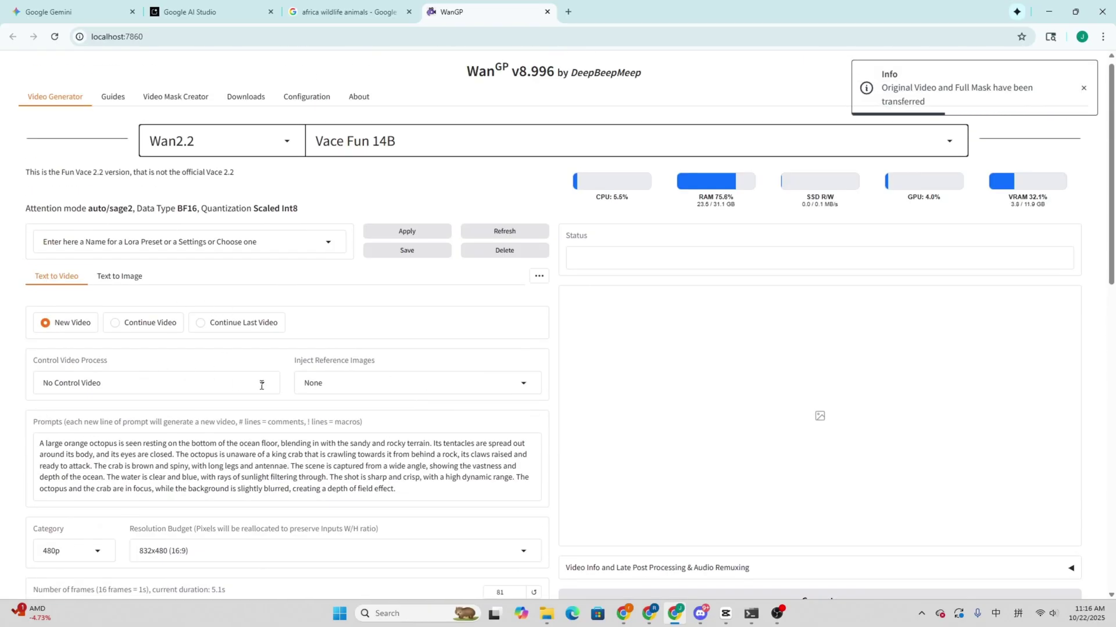
# Step: Set Control Video Process to Perform Inpainting and switch to the TextImage2video 5B model
pyautogui.scroll(-3, 262, 385)
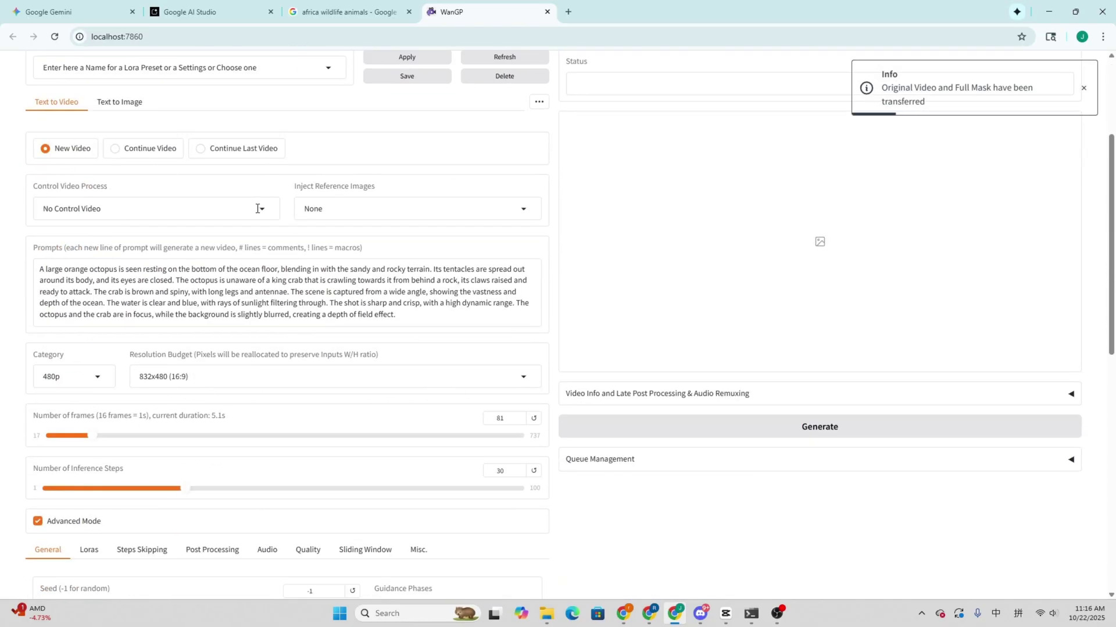
pyautogui.click(257, 209)
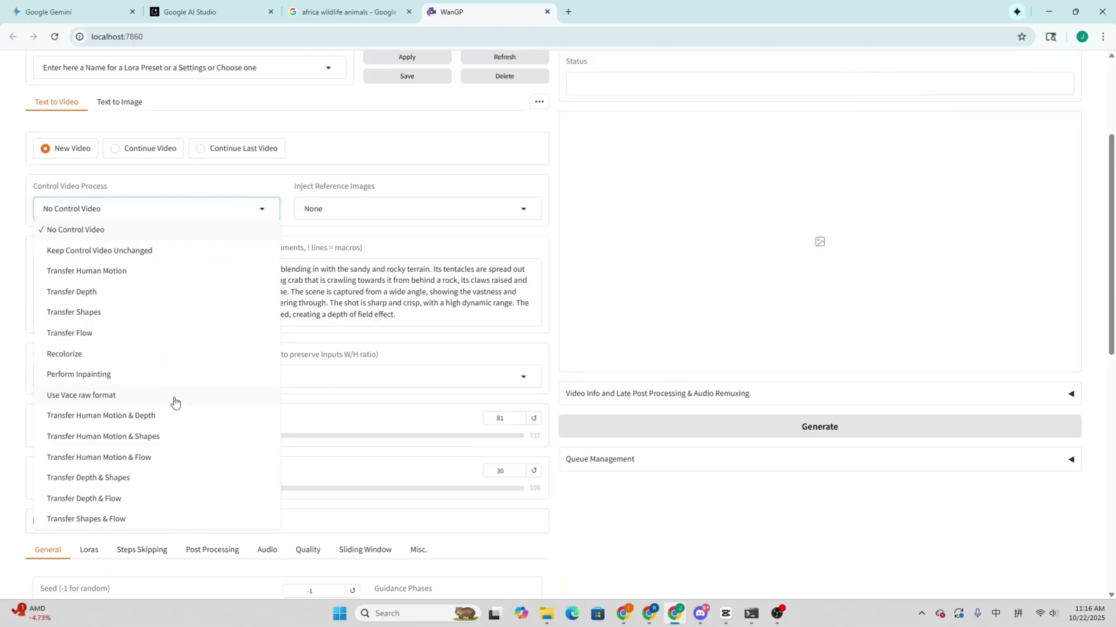
pyautogui.scroll(1, 175, 401)
pyautogui.scroll(-3, 225, 439)
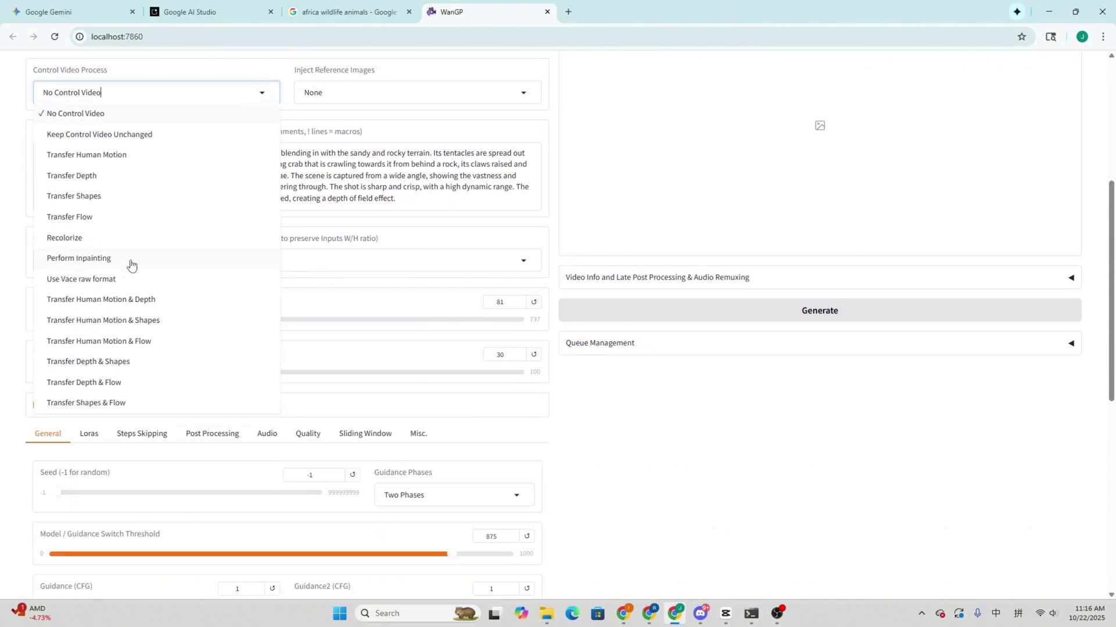
pyautogui.scroll(2, 131, 265)
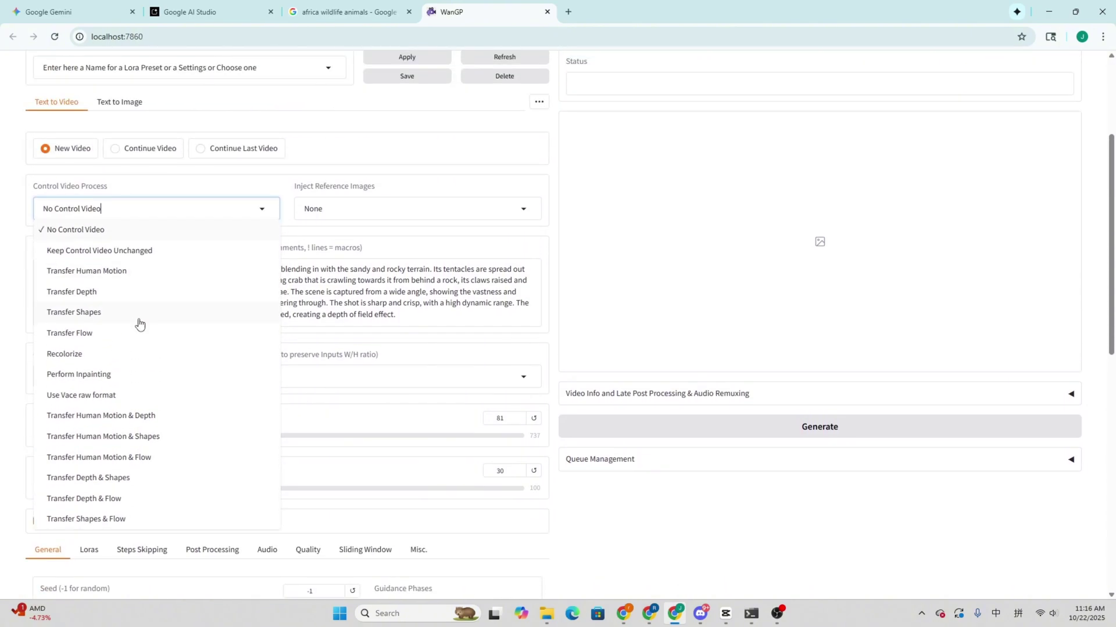
pyautogui.click(117, 378)
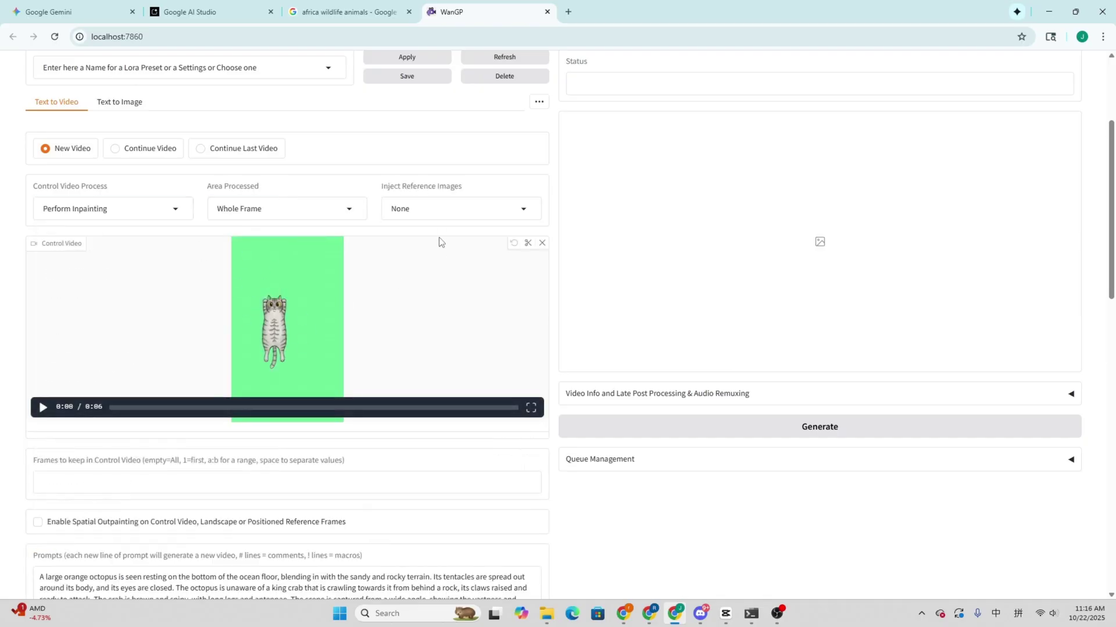
pyautogui.scroll(-1, 148, 423)
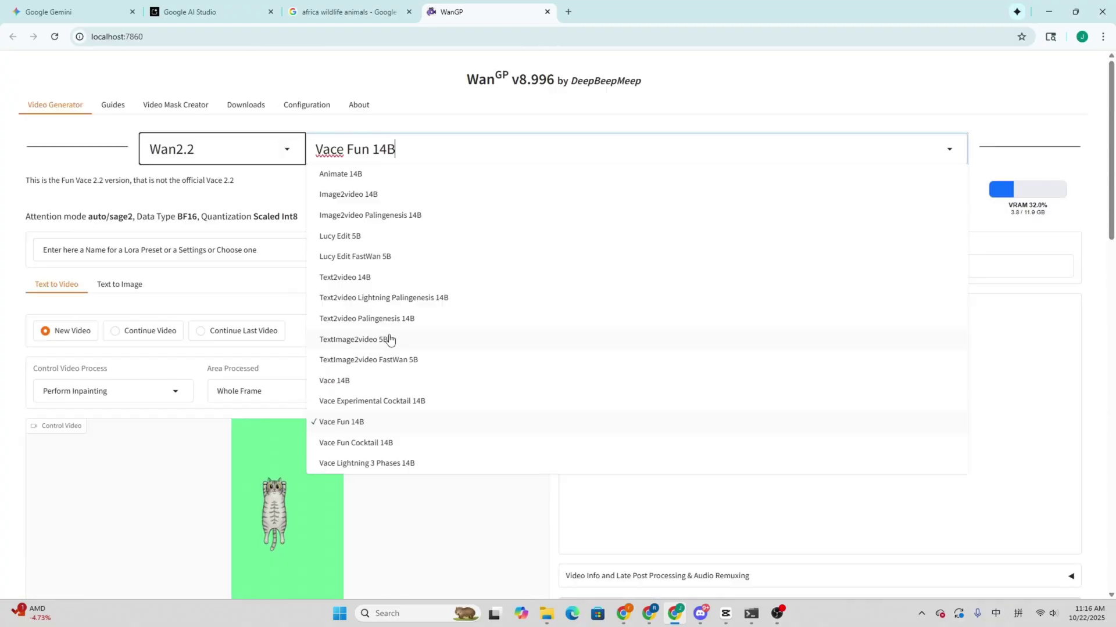
pyautogui.click(388, 338)
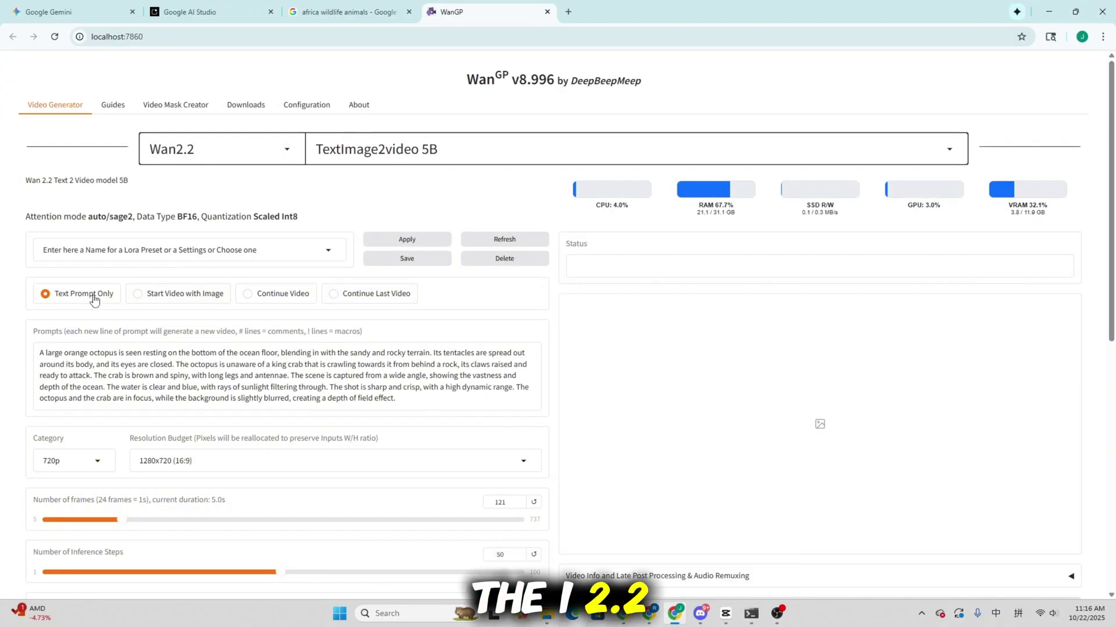
# Step: Return to Text Prompt Only and reach the Sliding Window settings (window size 129, overlap 1)
pyautogui.click(178, 294)
pyautogui.click(75, 294)
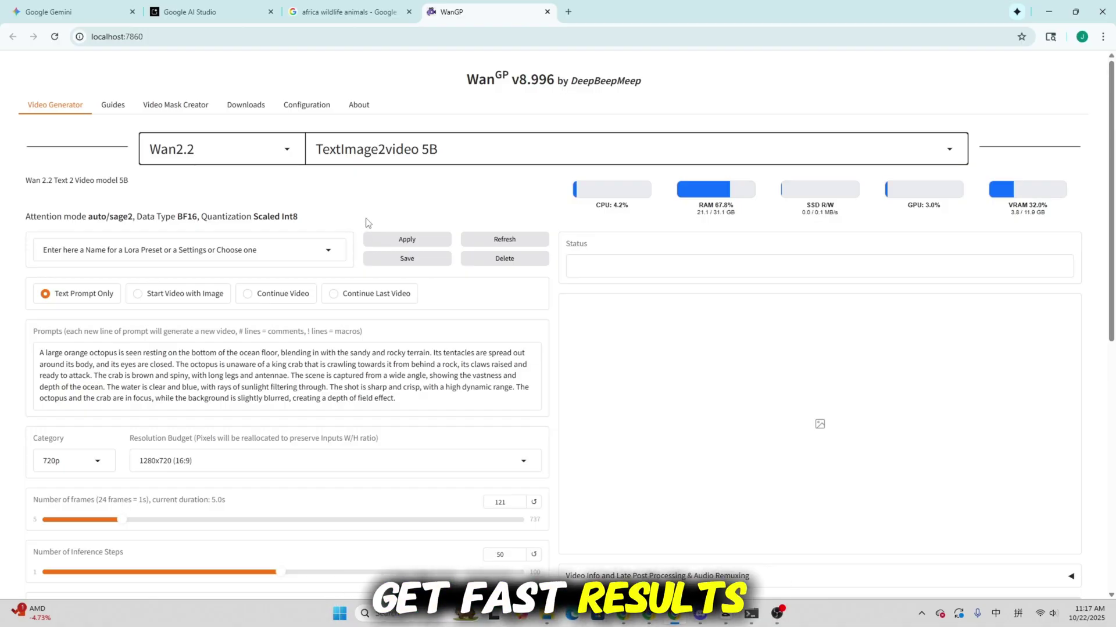
pyautogui.scroll(-2, 440, 228)
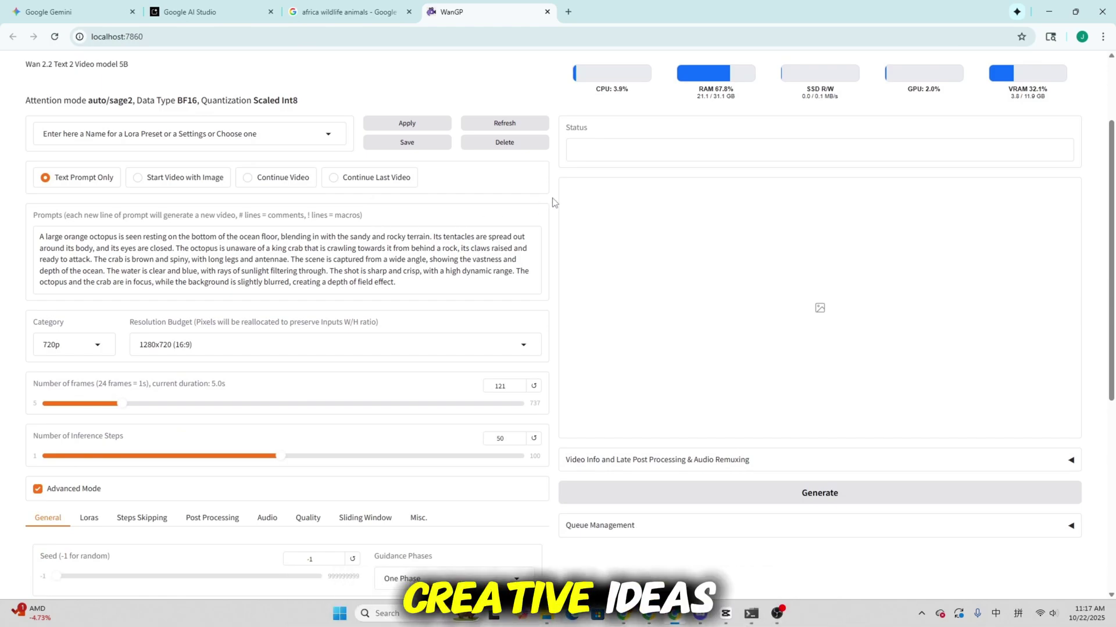
pyautogui.scroll(2, 553, 203)
pyautogui.scroll(-2, 553, 203)
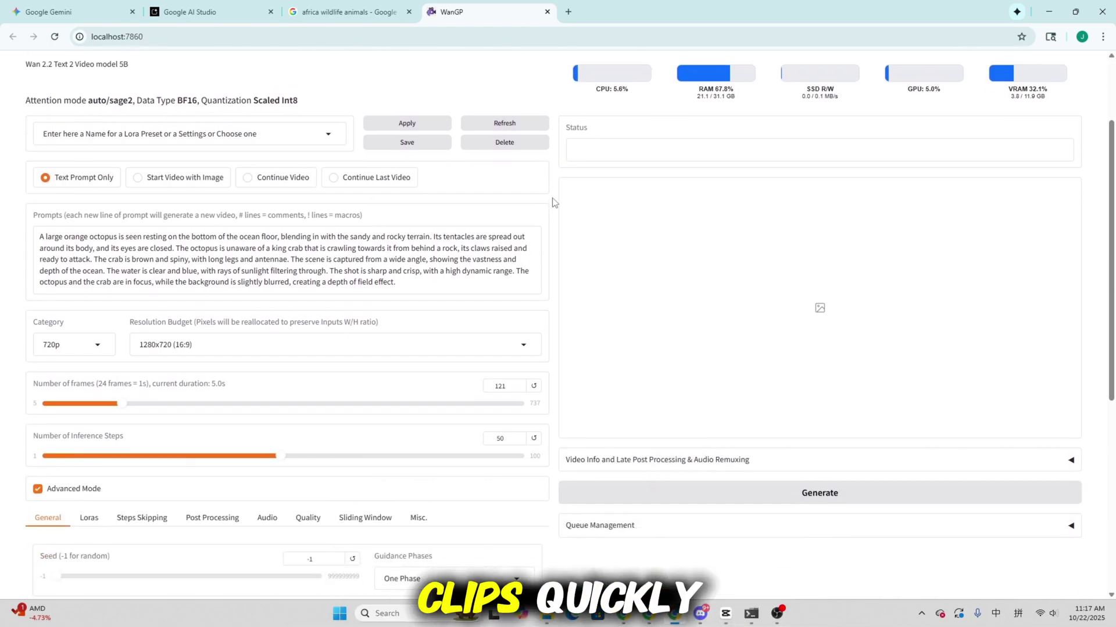
pyautogui.scroll(2, 552, 203)
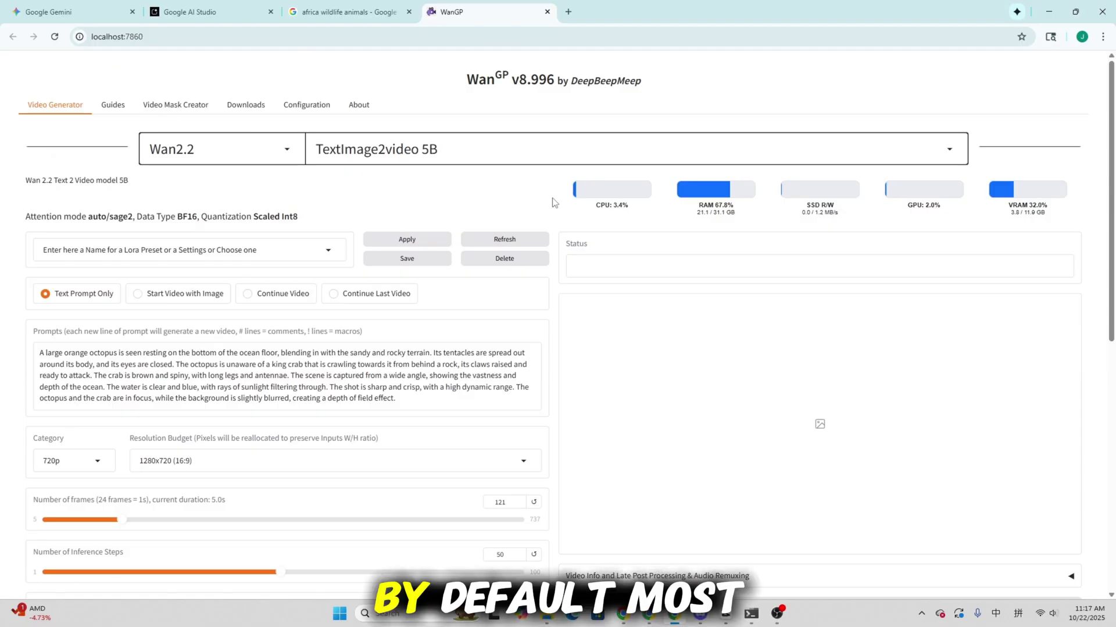
pyautogui.scroll(-2, 554, 203)
pyautogui.scroll(-4, 554, 202)
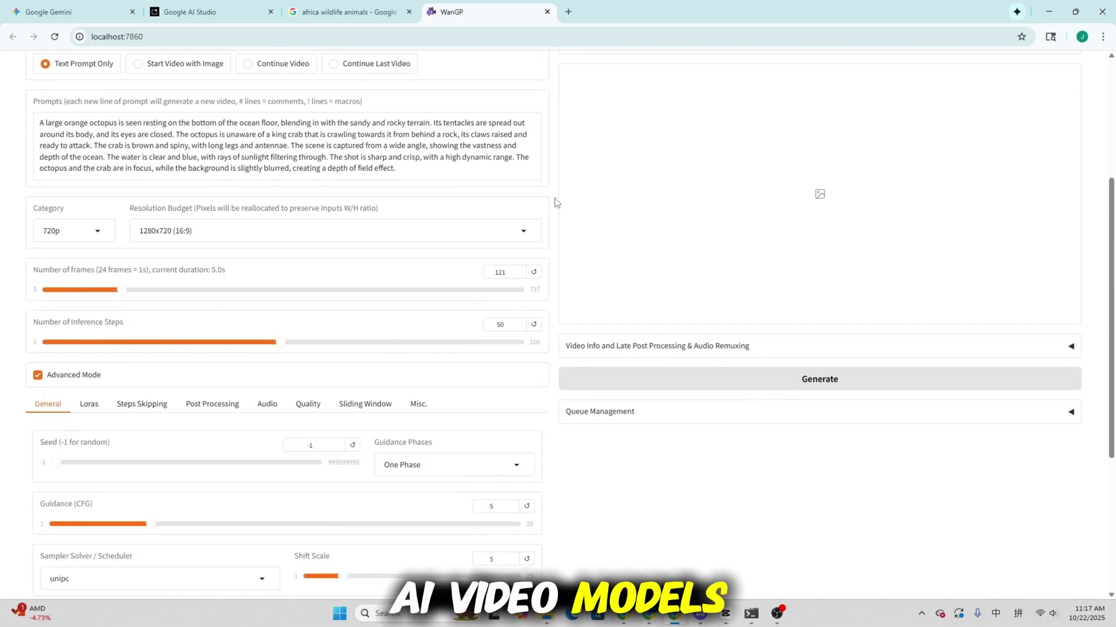
# Step: Raise the video length to the 737-frame maximum (30.7 s) and lower the Sliding Window Size to 81
pyautogui.click(336, 354)
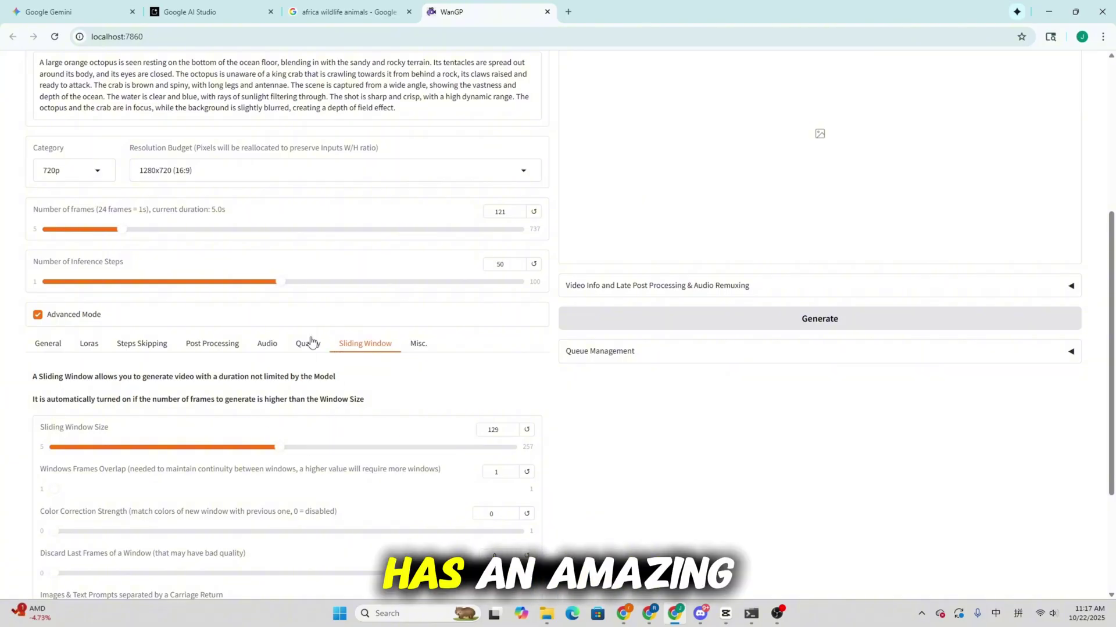
pyautogui.moveTo(122, 233); pyautogui.dragTo(606, 266)
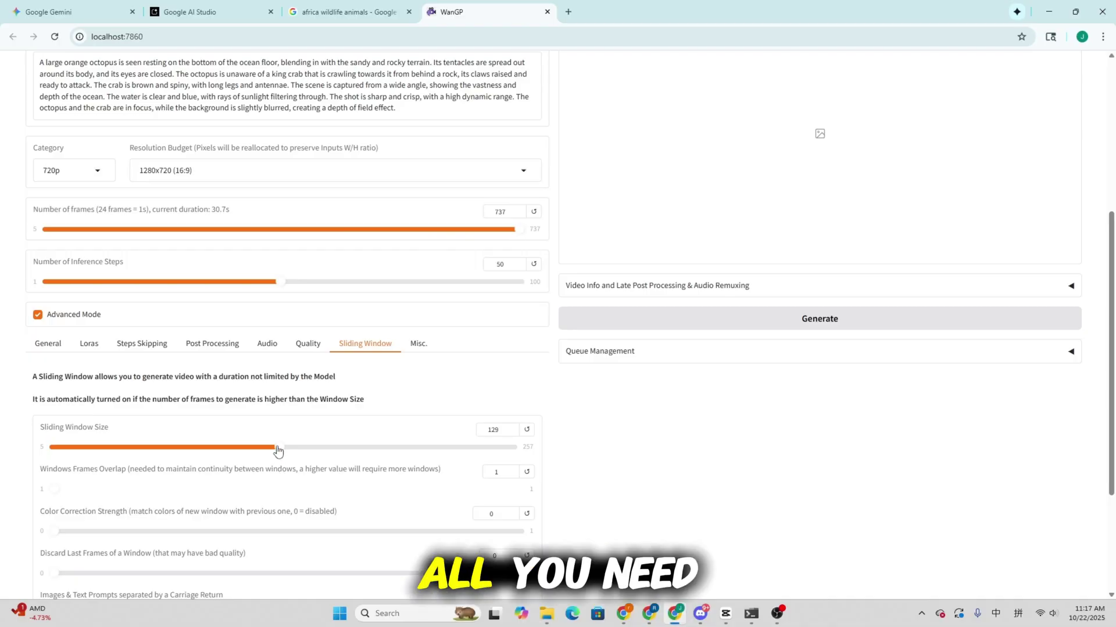
pyautogui.moveTo(276, 451); pyautogui.dragTo(193, 457)
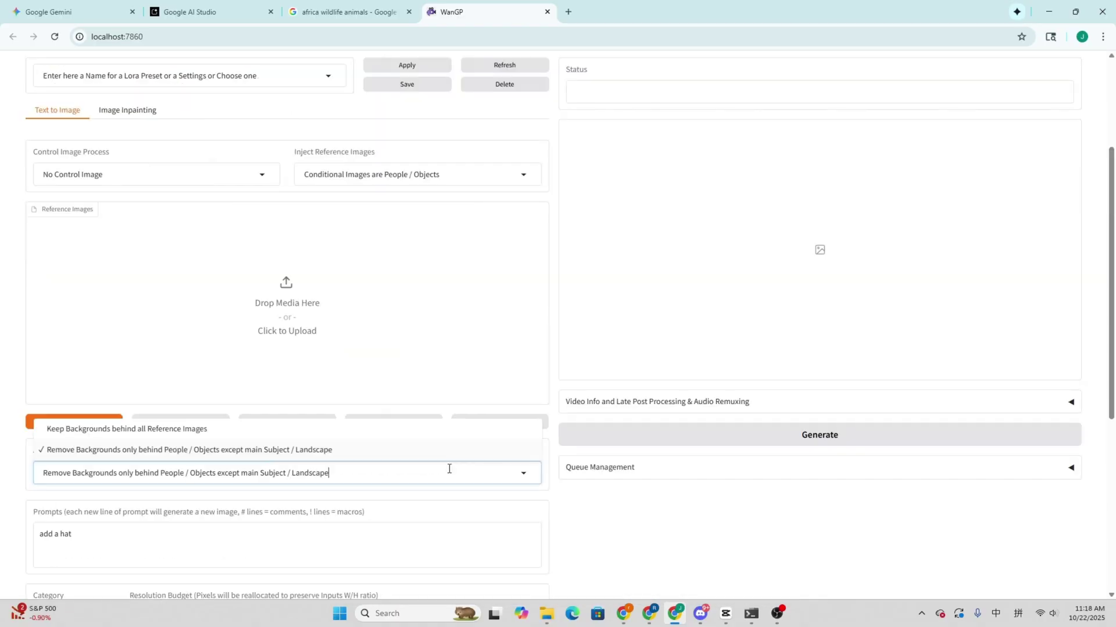
# Step: Keep 'Remove Backgrounds only behind People / Objects except main Subject / Landscape' selected and scroll back to the top
pyautogui.click(10, 263)
pyautogui.scroll(3, 12, 267)
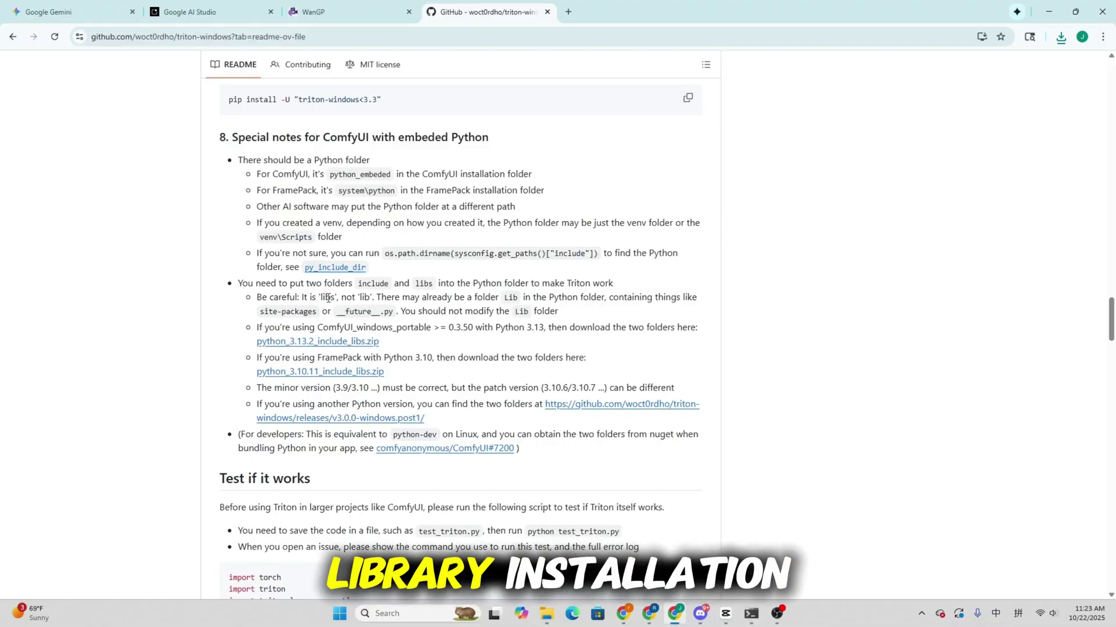
pyautogui.doubleClick(328, 298)
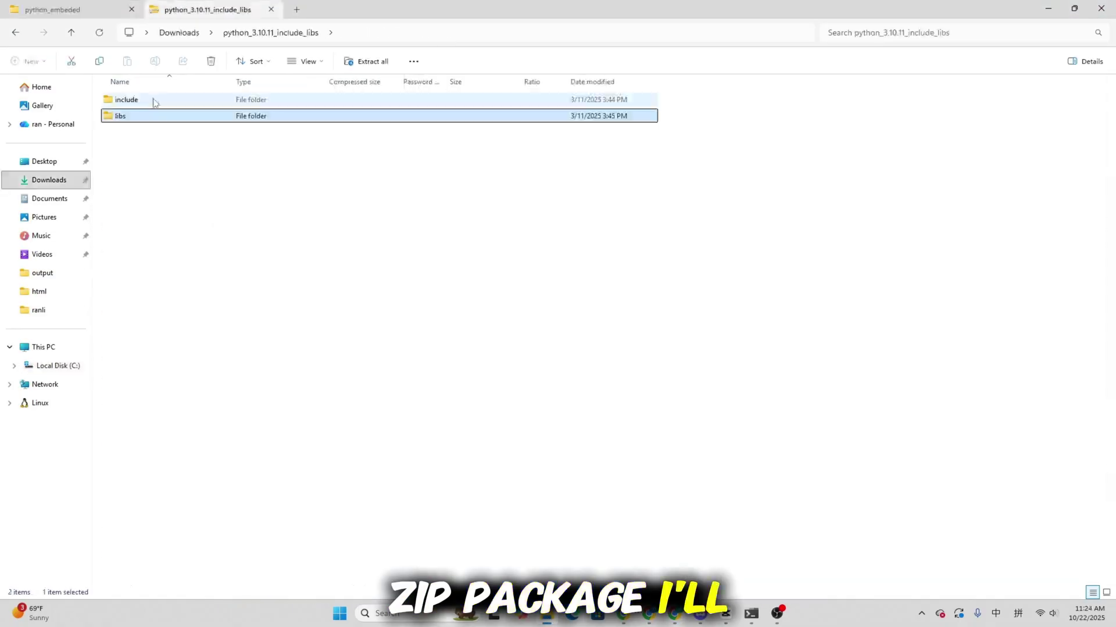
# Step: Select the include and libs folders in the zip and begin extracting them
pyautogui.keyDown('shift'); pyautogui.click(154, 100); pyautogui.keyUp('shift')
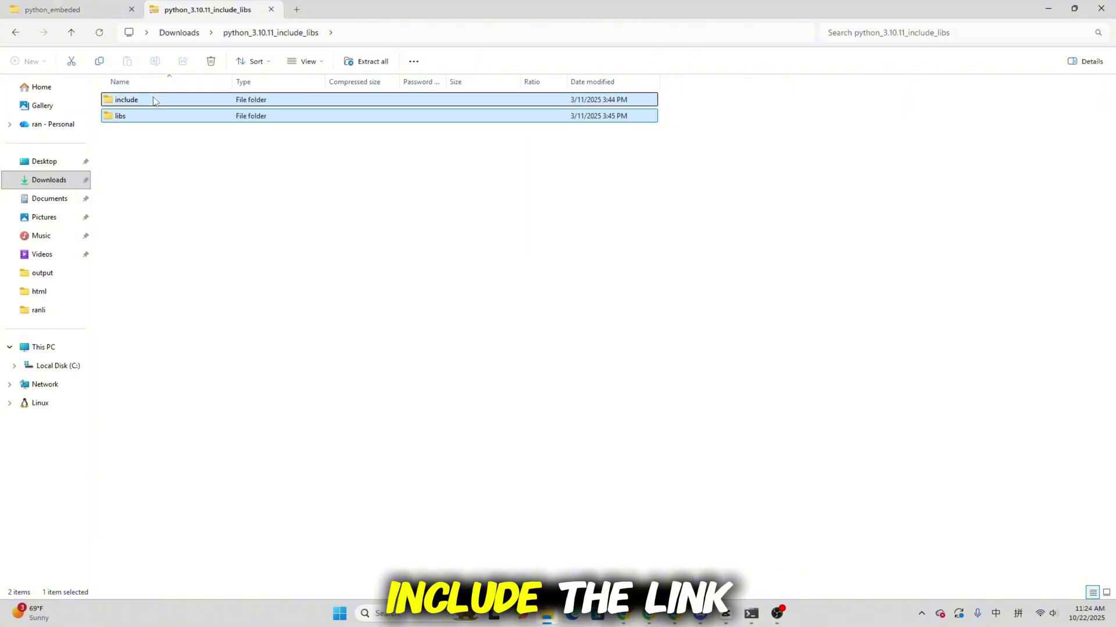
pyautogui.click(368, 62)
pyautogui.click(686, 257)
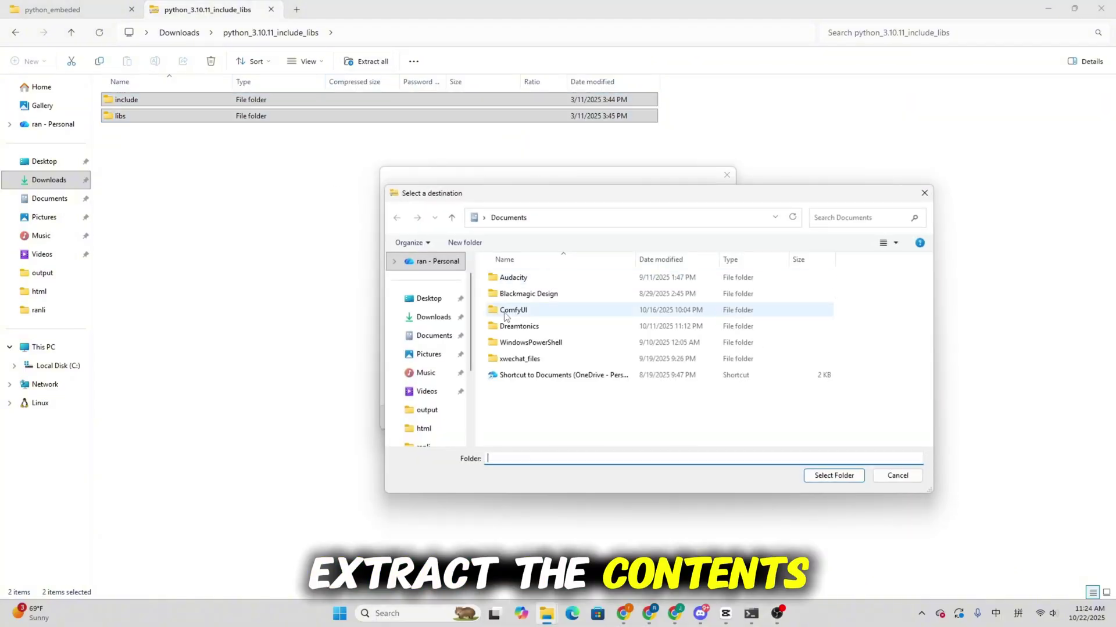
# Step: Choose the Wan2GP\wan2gp\python_embeded folder on drive C: as the extraction destination
pyautogui.scroll(-2, 441, 372)
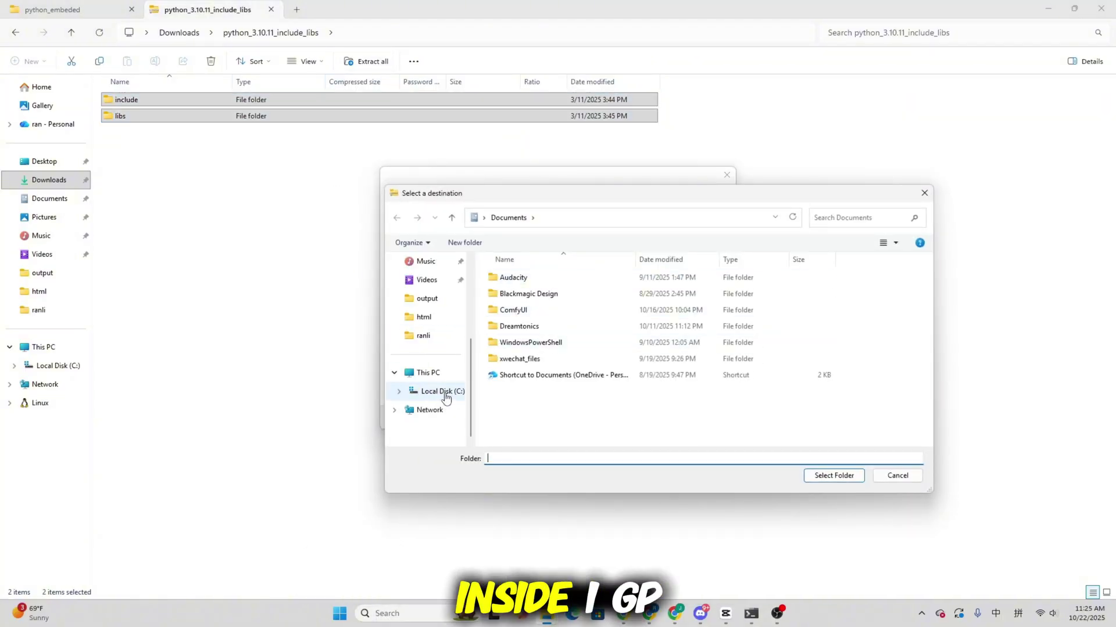
pyautogui.click(438, 391)
pyautogui.doubleClick(520, 391)
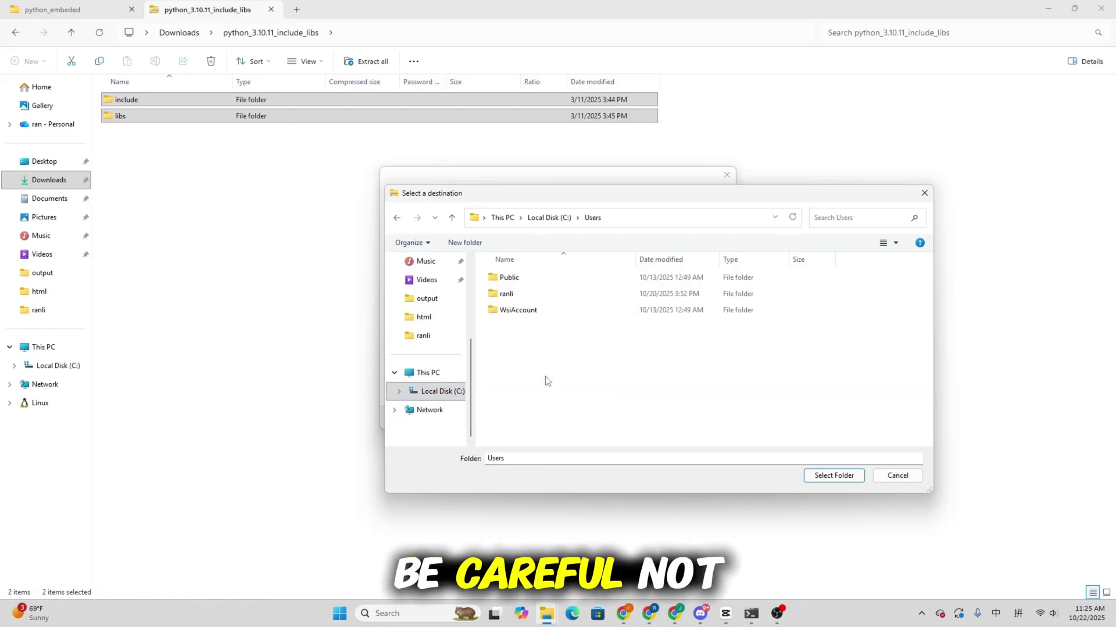
pyautogui.doubleClick(523, 291)
pyautogui.scroll(-2, 552, 407)
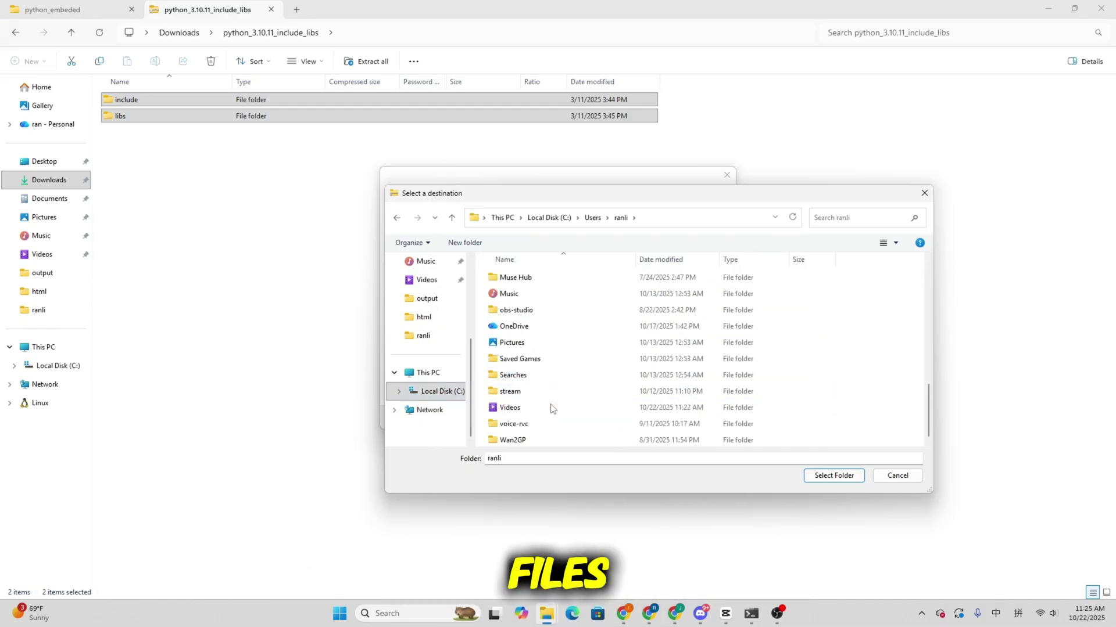
pyautogui.doubleClick(539, 438)
pyautogui.doubleClick(519, 279)
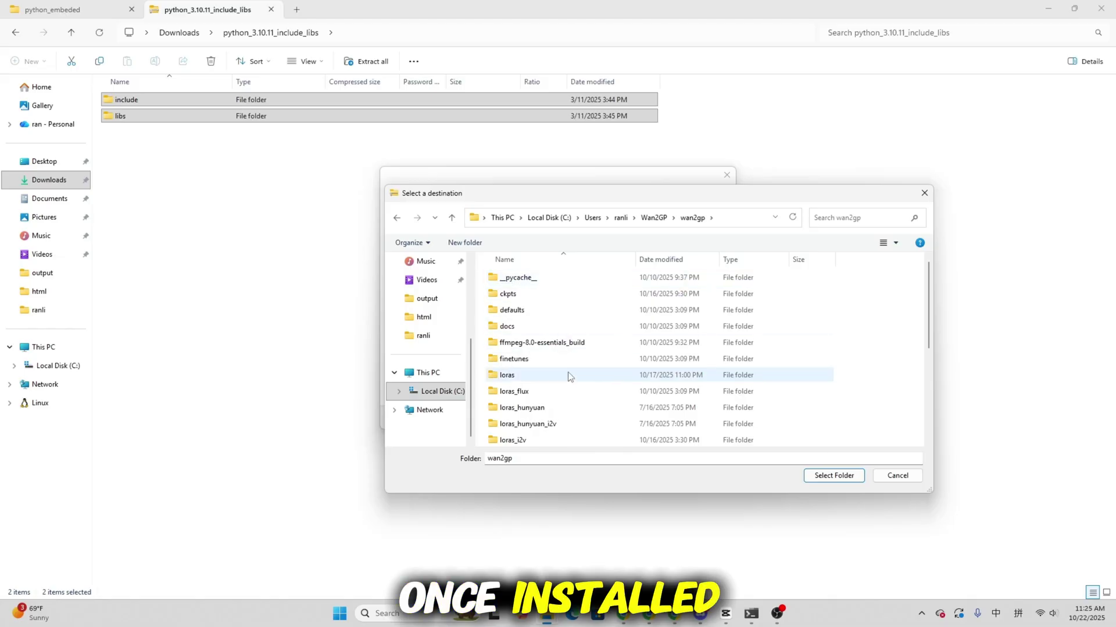
pyautogui.scroll(-4, 569, 381)
pyautogui.doubleClick(572, 407)
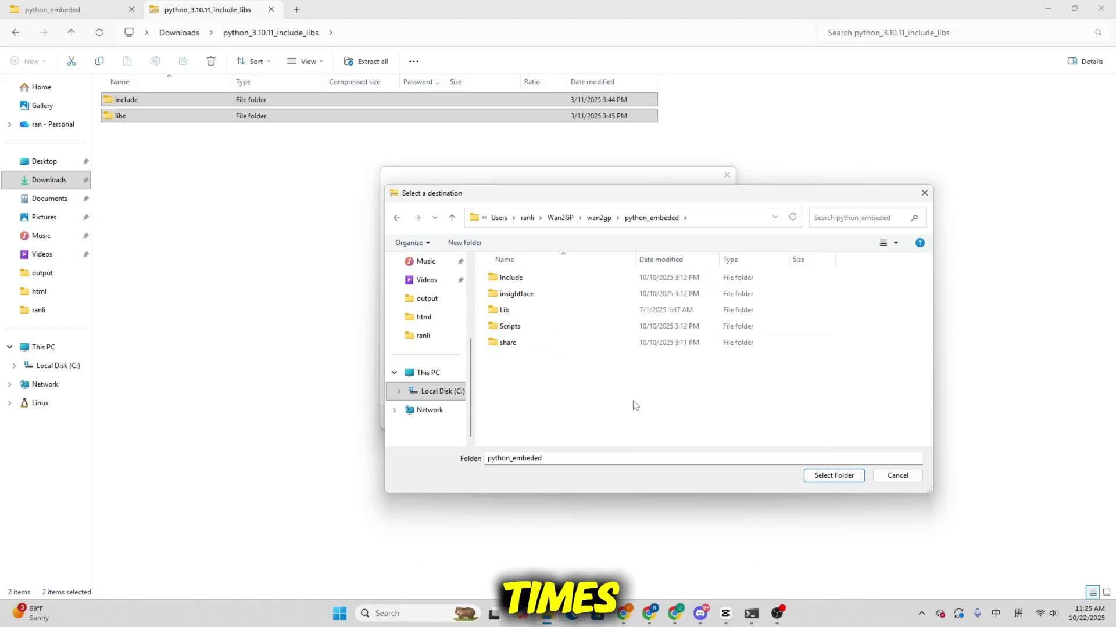
pyautogui.click(838, 478)
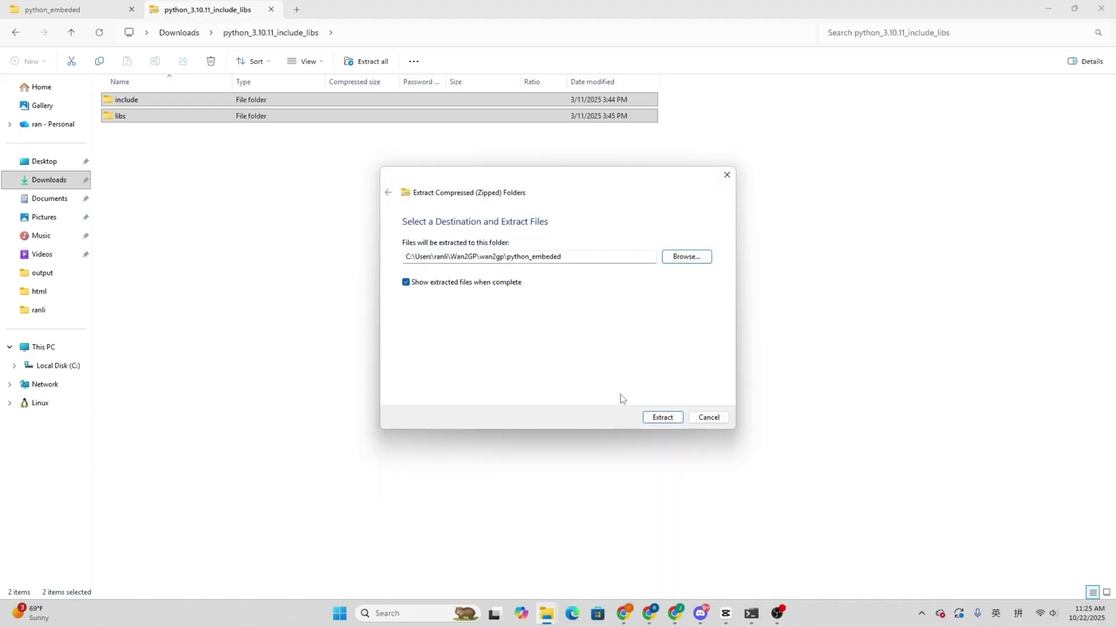
# Step: Extract the zip and check the new include and libs folders inside python_embeded
pyautogui.click(662, 418)
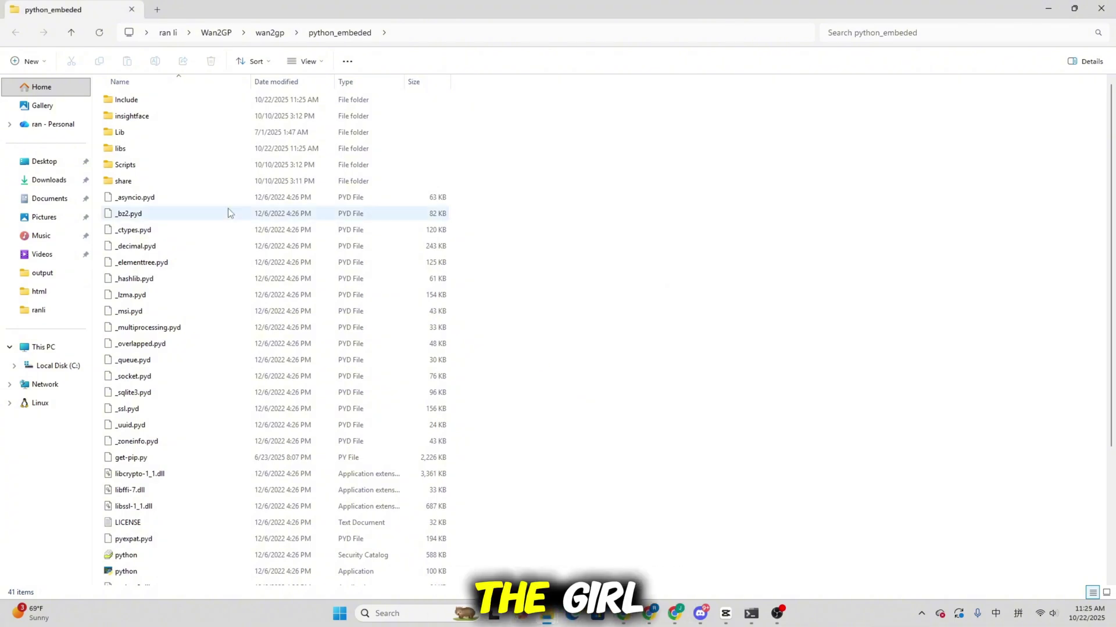
pyautogui.click(162, 149)
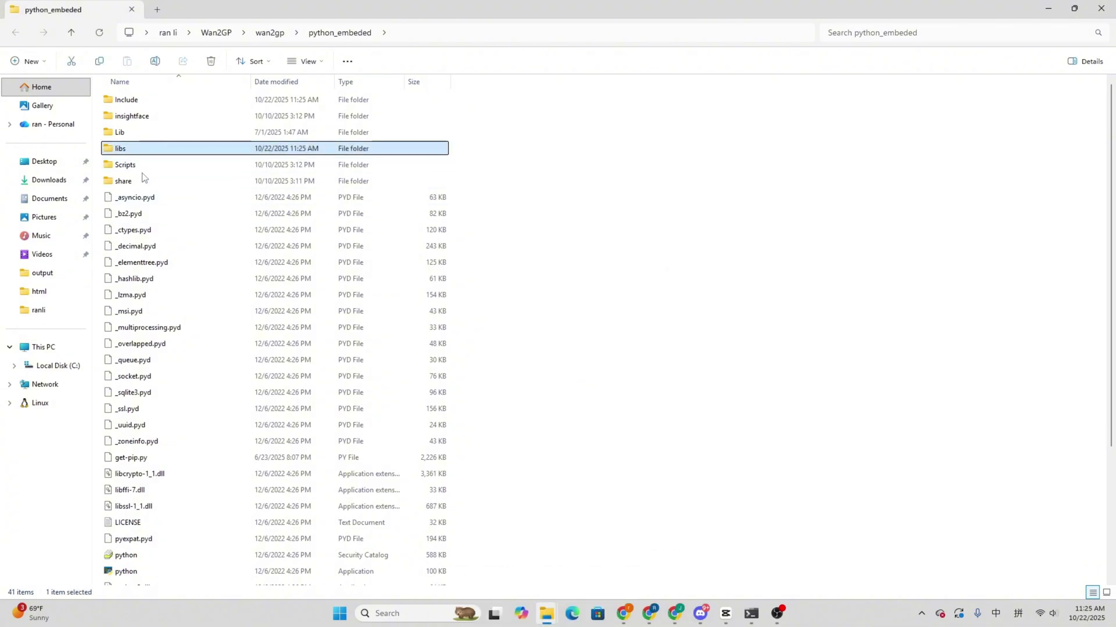
pyautogui.click(140, 180)
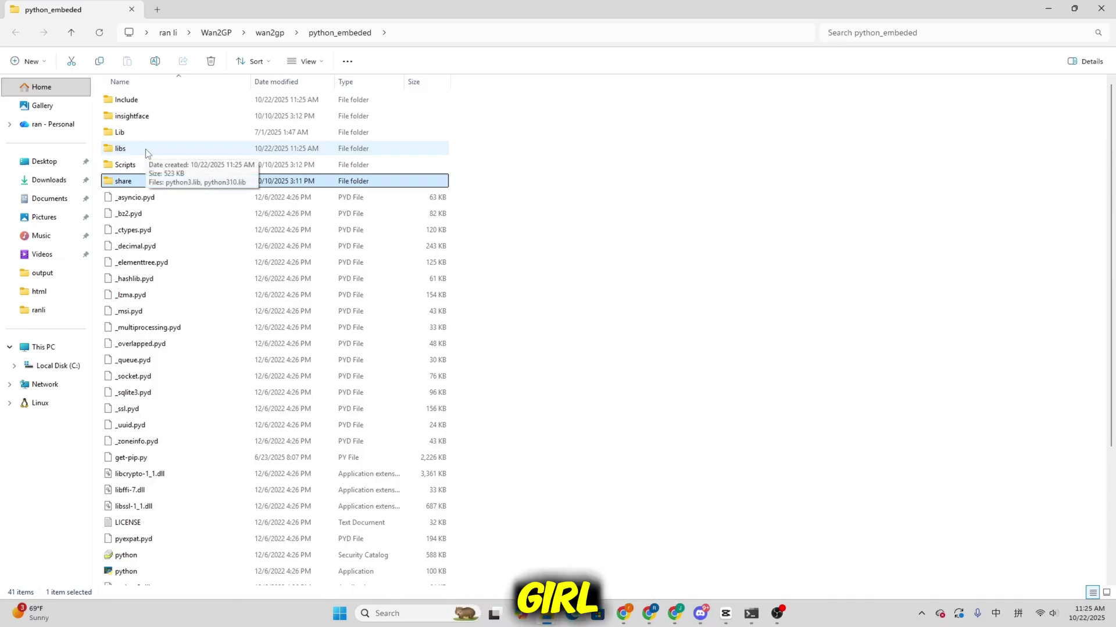
pyautogui.click(146, 149)
pyautogui.scroll(-4, 174, 185)
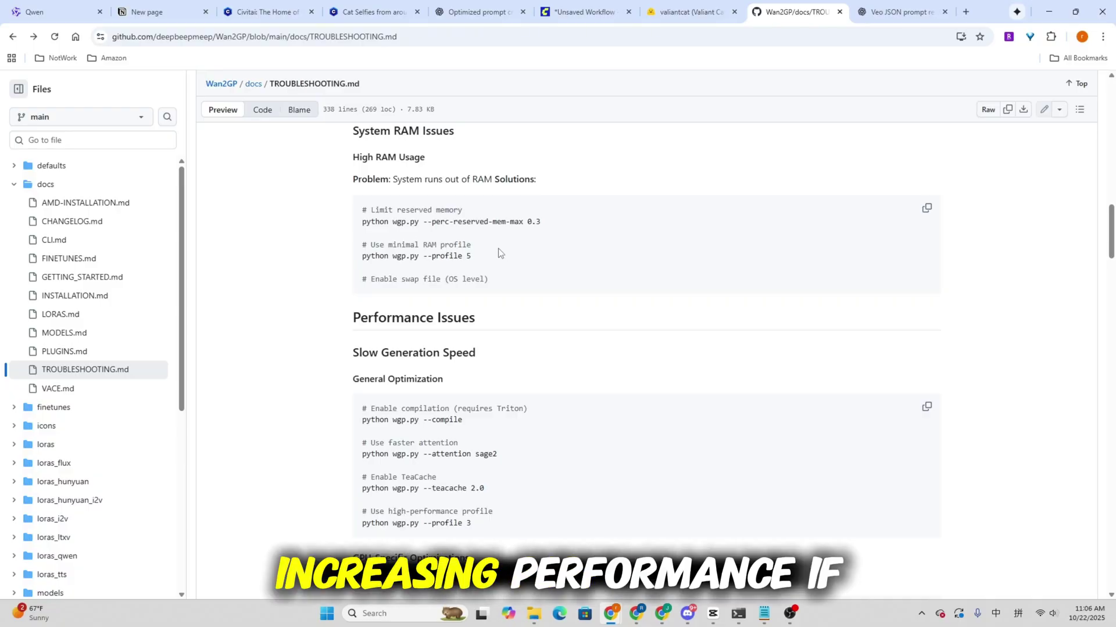
# Step: Highlight the --perc-reserved-mem-max 0.3 option in the Performance Issues section of TROUBLESHOOTING.md
pyautogui.moveTo(423, 222); pyautogui.dragTo(541, 222)
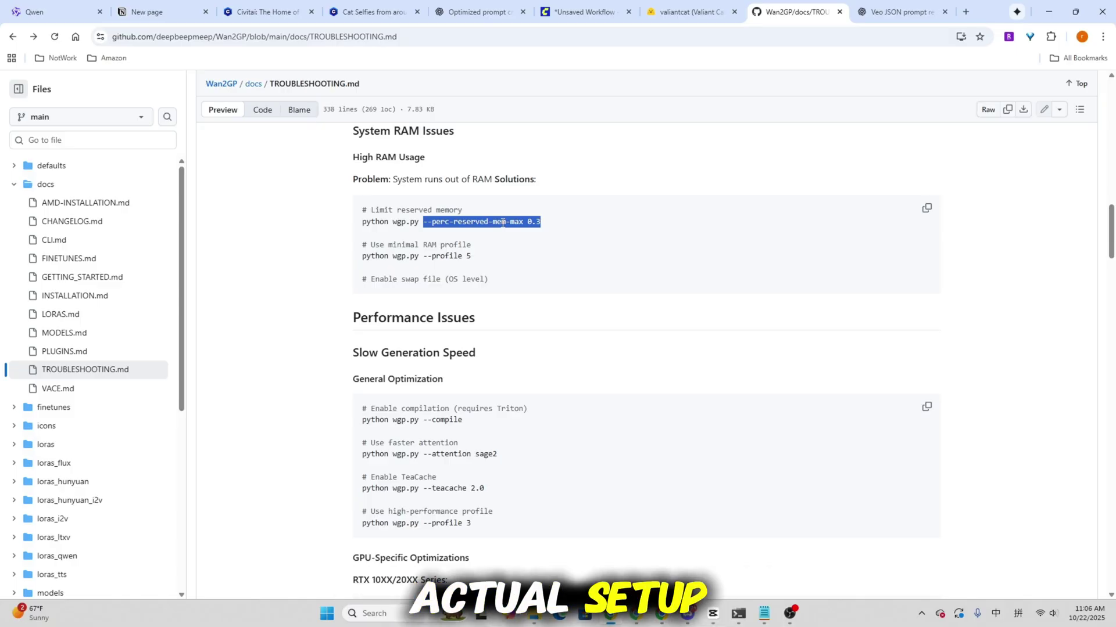
pyautogui.click(463, 373)
pyautogui.scroll(-1, 464, 372)
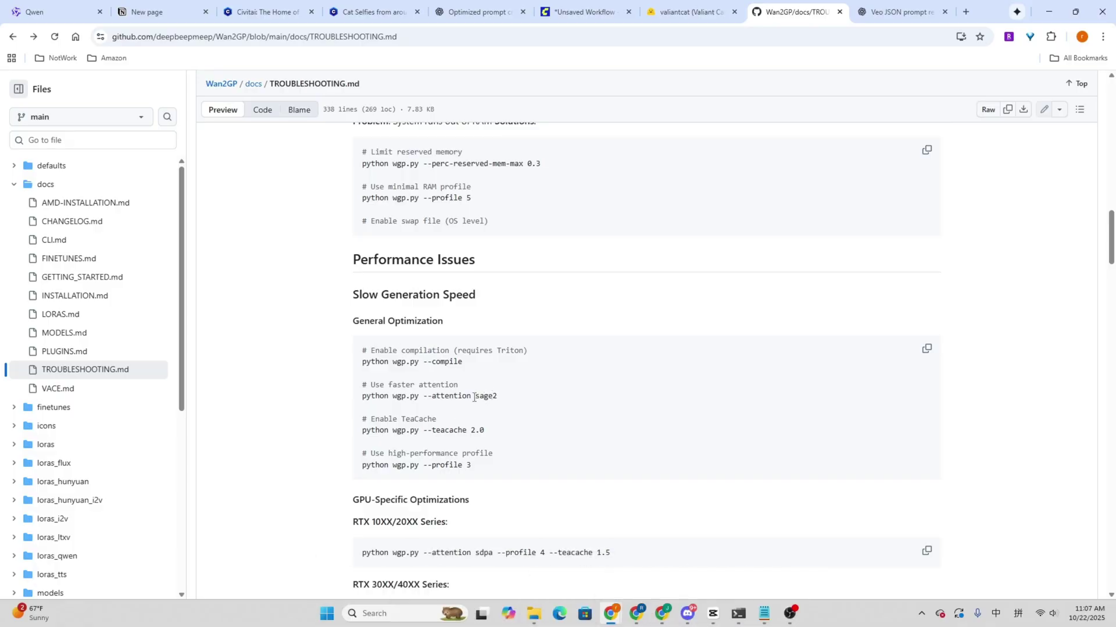
pyautogui.scroll(-4, 474, 398)
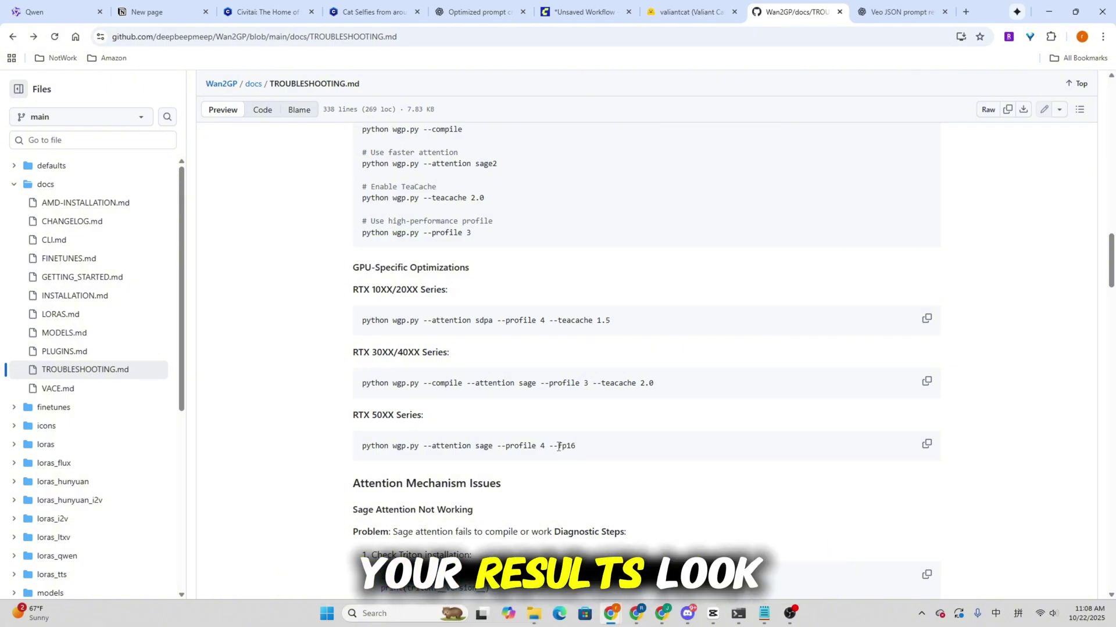
# Step: Highlight the --fp16 flag in the RTX 50XX command under GPU-Specific Optimizations
pyautogui.moveTo(558, 446); pyautogui.dragTo(571, 446)
pyautogui.click(607, 450)
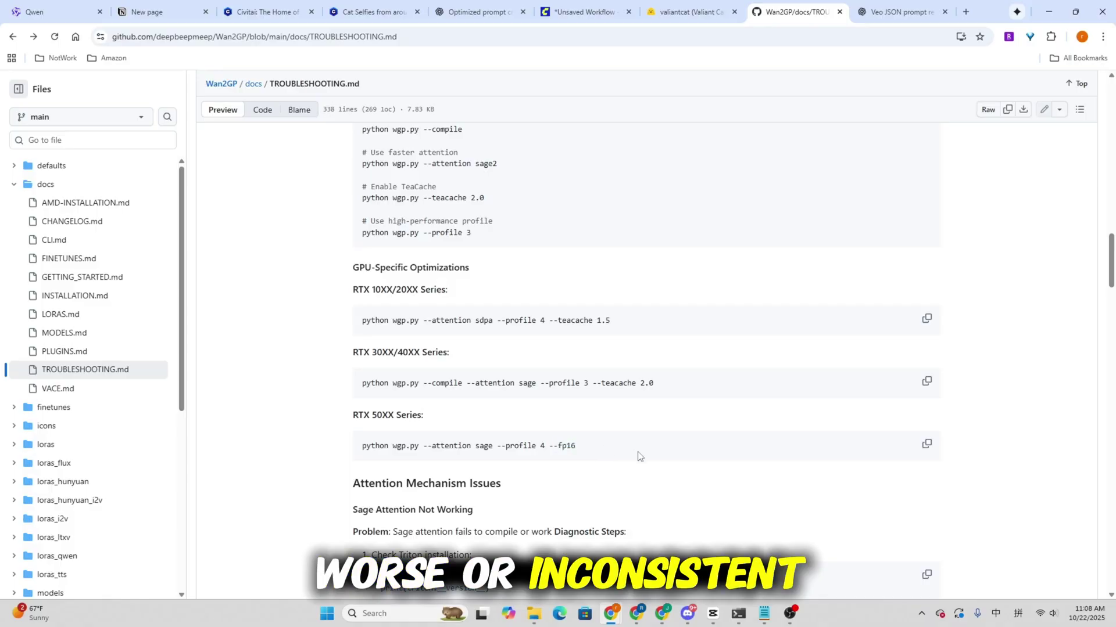
pyautogui.scroll(-6, 350, 375)
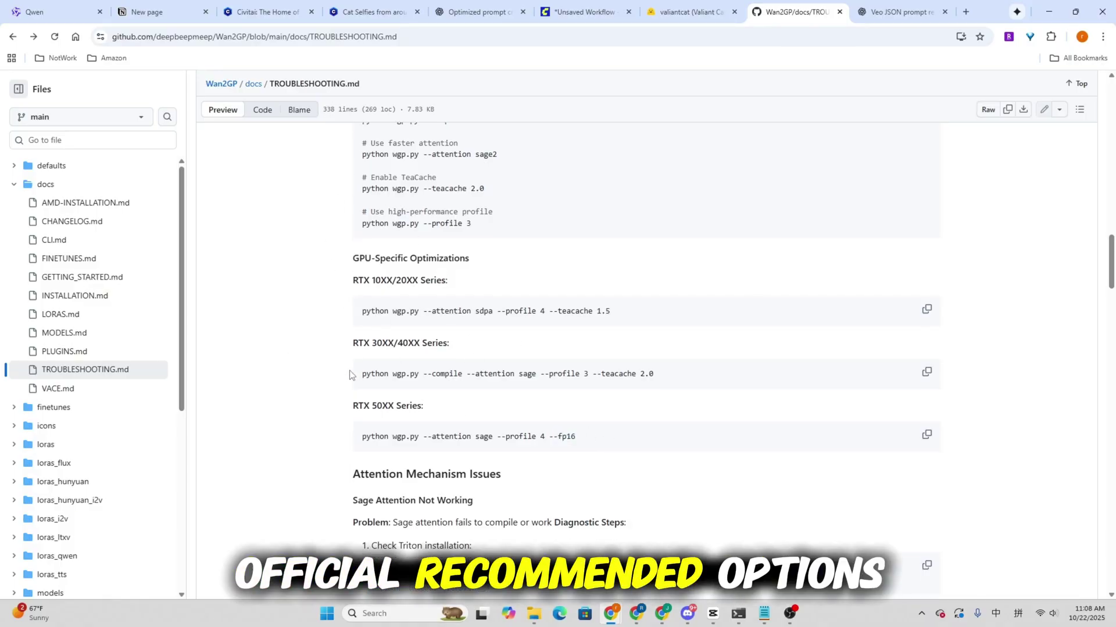
pyautogui.scroll(7, 350, 374)
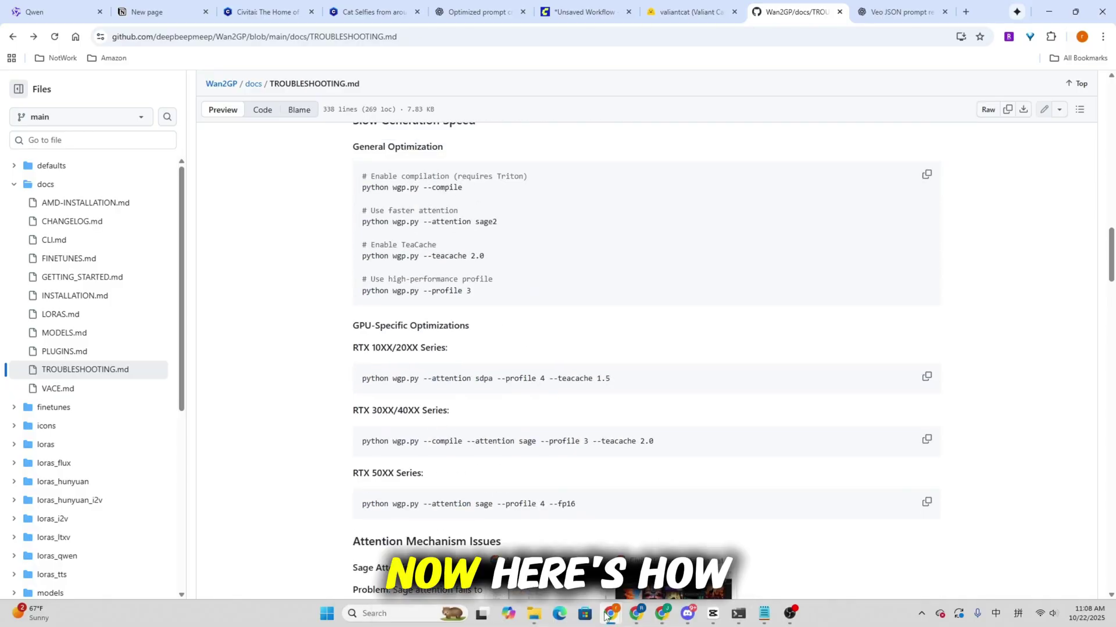
# Step: Open the Launch_Wan2GP batch file from the Wan2GP folder with Edit in Notepad
pyautogui.click(533, 614)
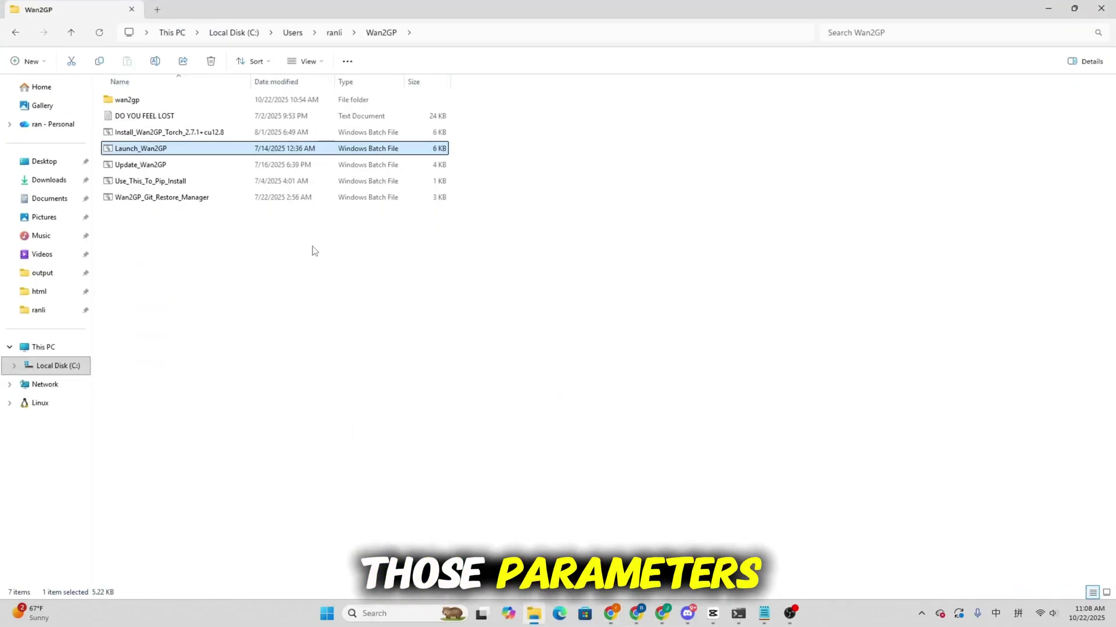
pyautogui.click(266, 295)
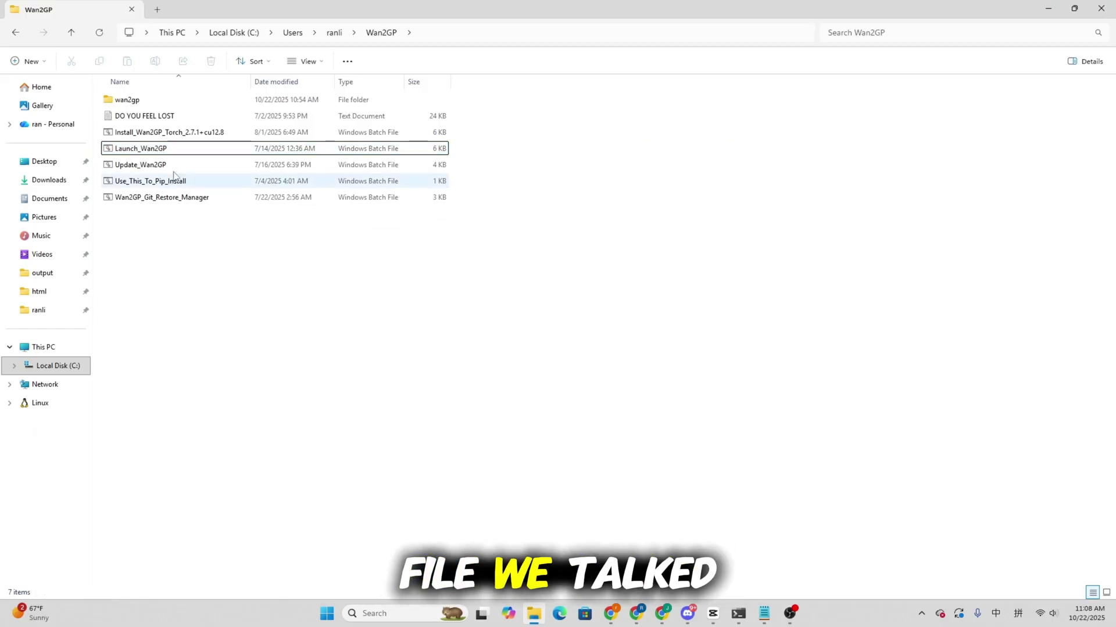
pyautogui.click(173, 152)
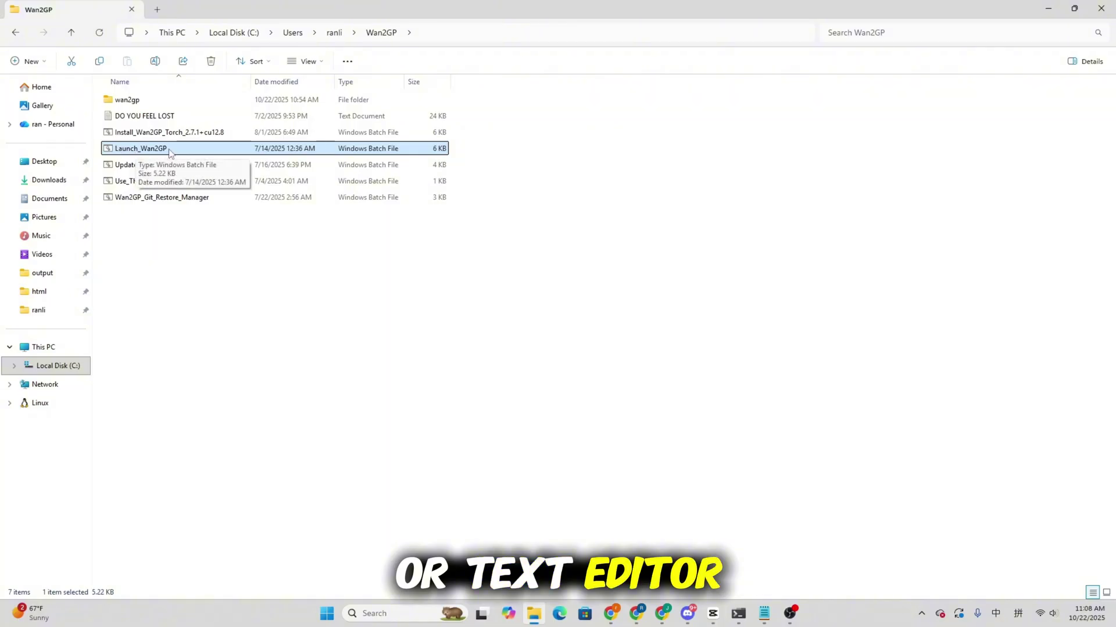
pyautogui.rightClick(174, 151)
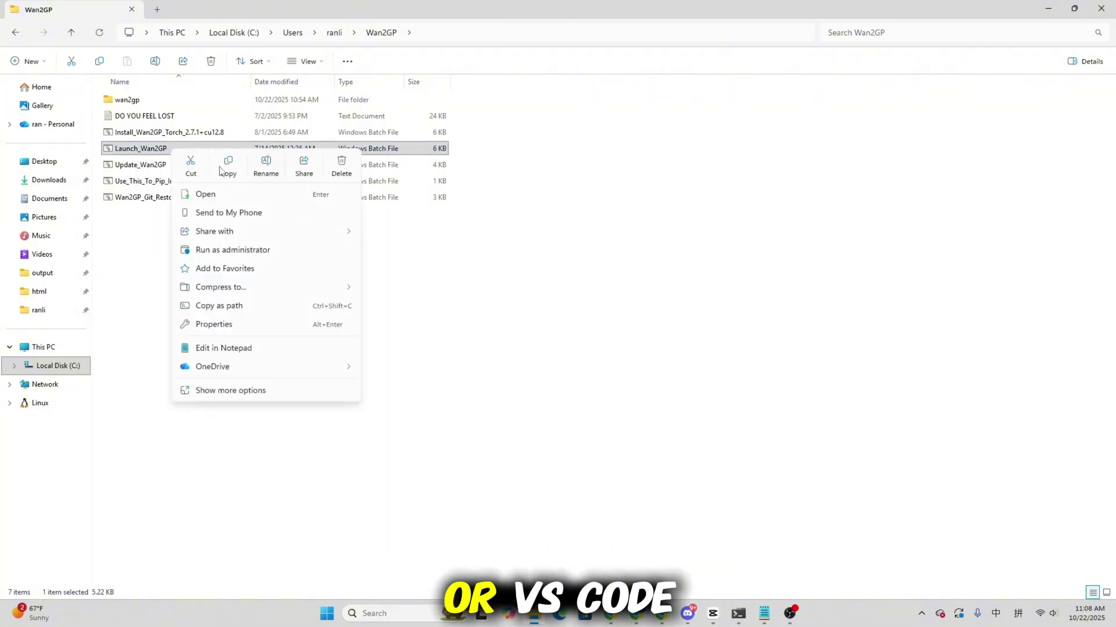
pyautogui.click(239, 349)
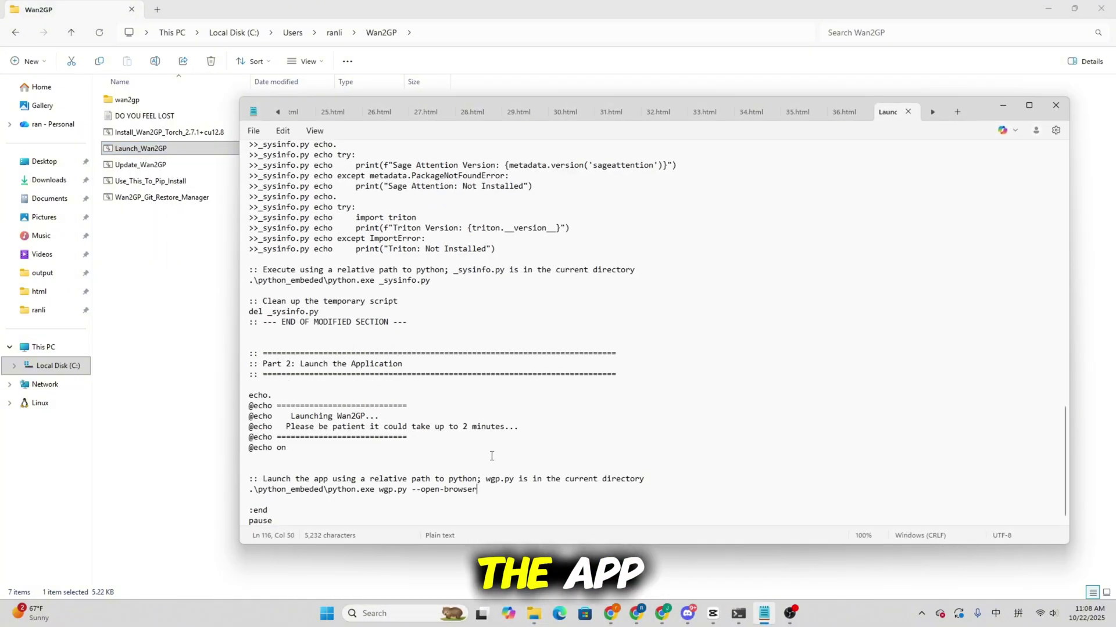
# Step: Append --fp16 --sage2 after --open-browser on the python.exe wgp.py launch line
pyautogui.click(256, 467)
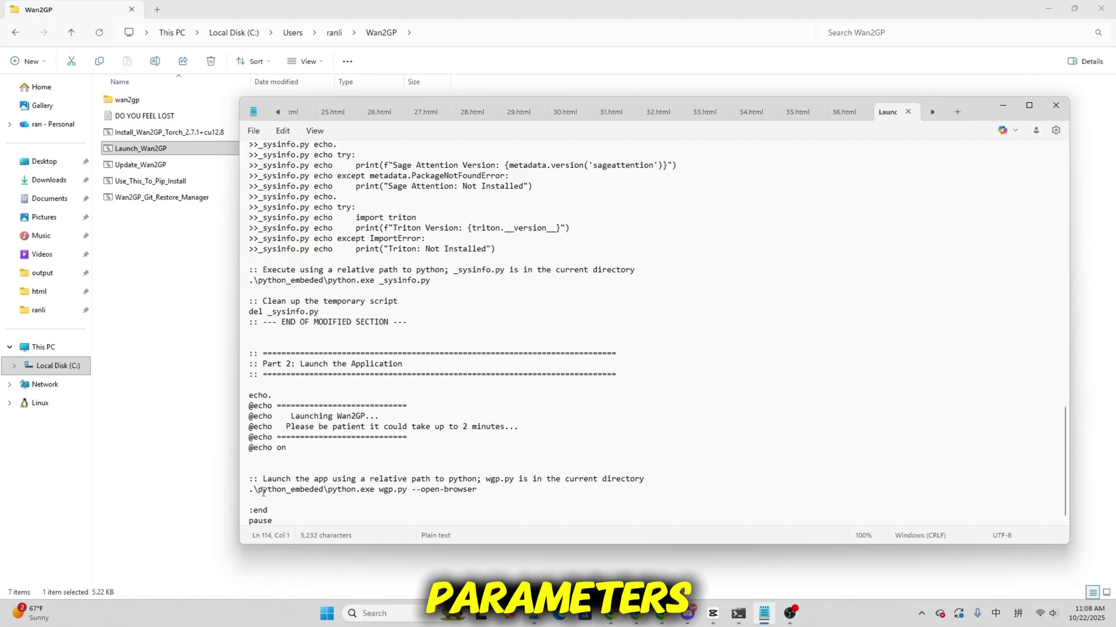
pyautogui.moveTo(249, 490); pyautogui.dragTo(501, 490)
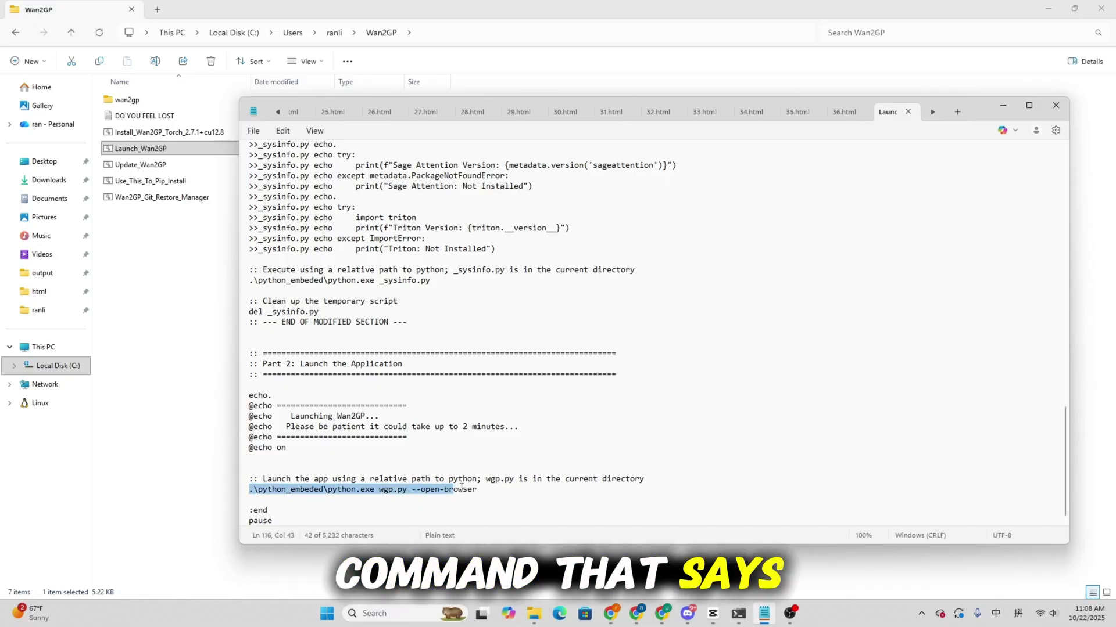
pyautogui.click(506, 491)
pyautogui.write('-')
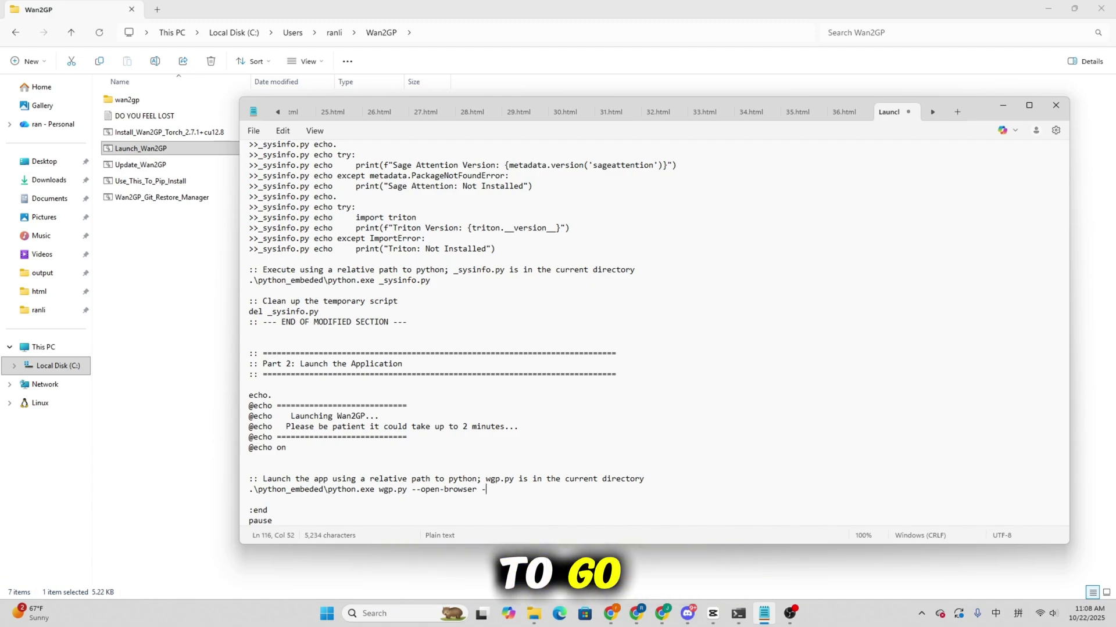
pyautogui.write('fp')
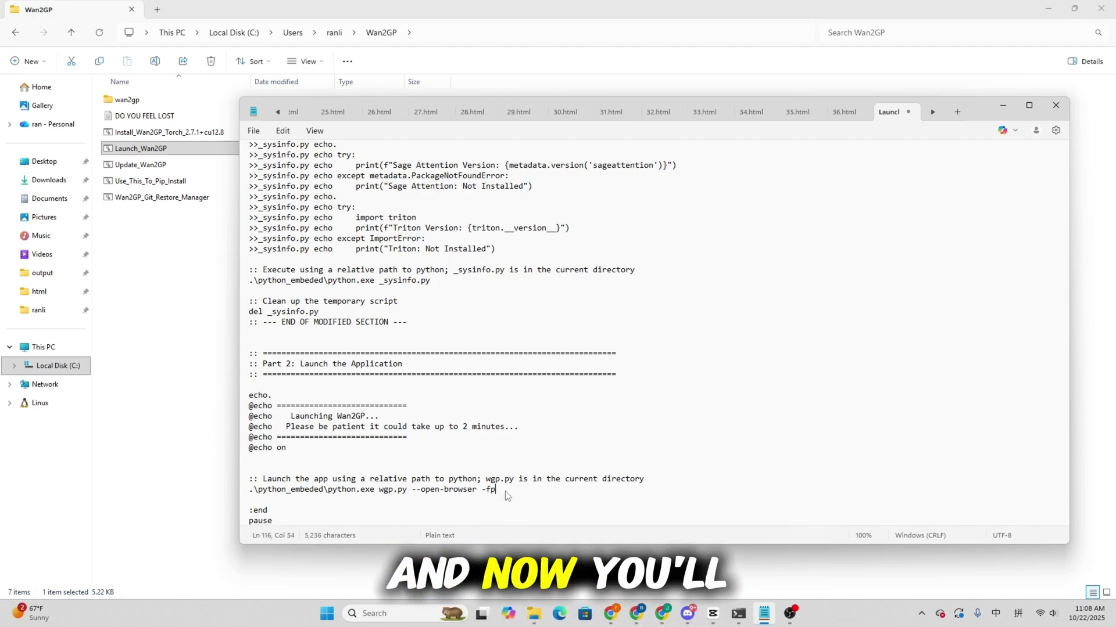
pyautogui.press('BackSpace')
pyautogui.press('BackSpace')
pyautogui.write('-fp16')
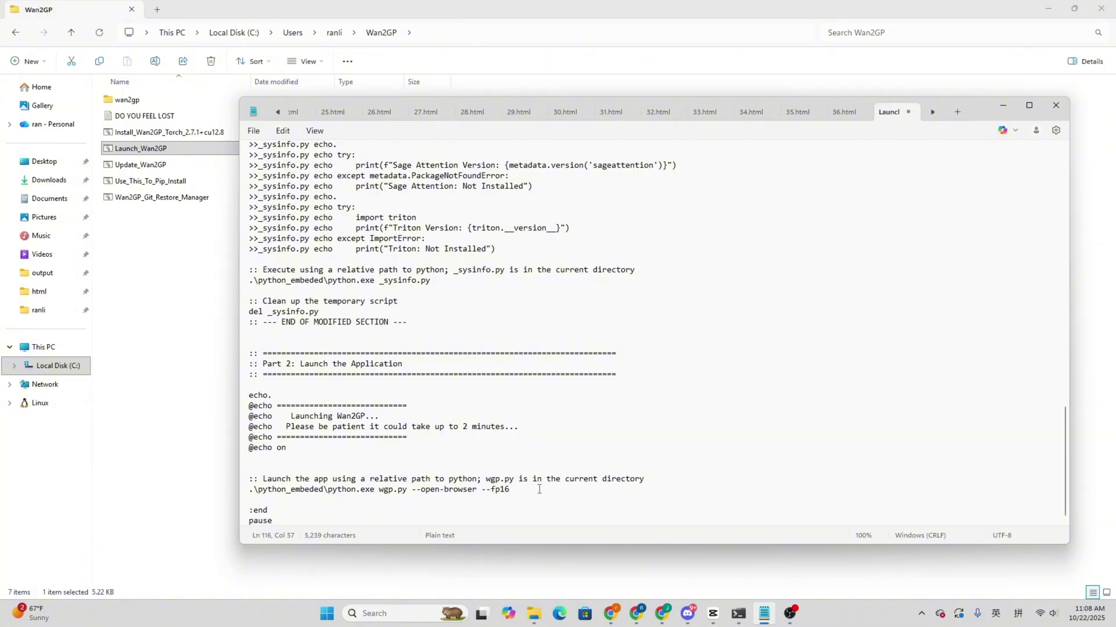
pyautogui.write('--')
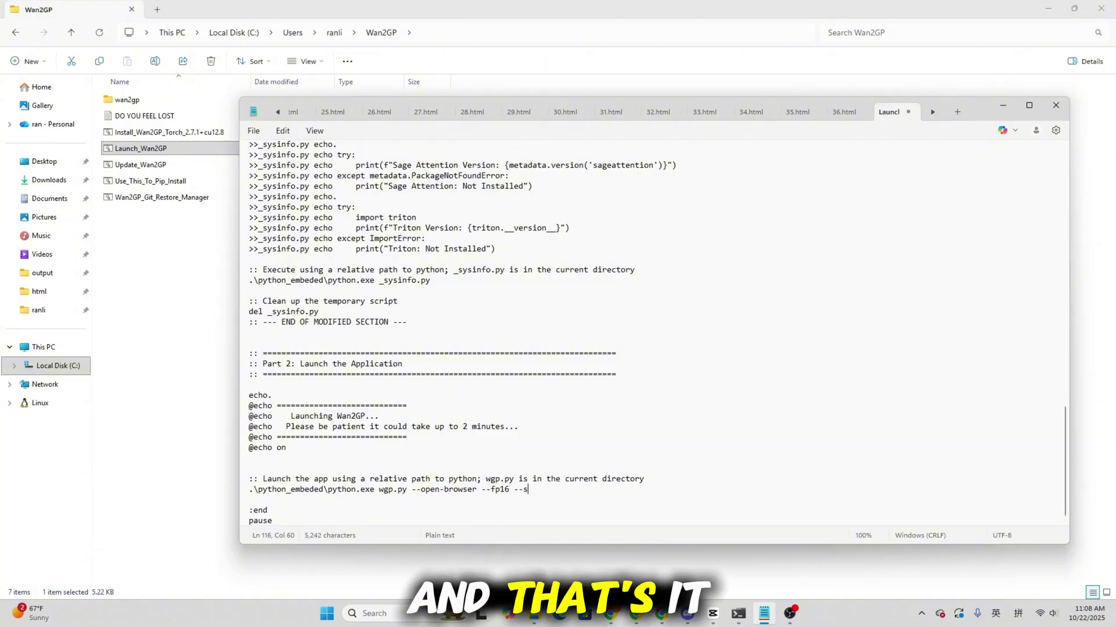
pyautogui.write('sage')
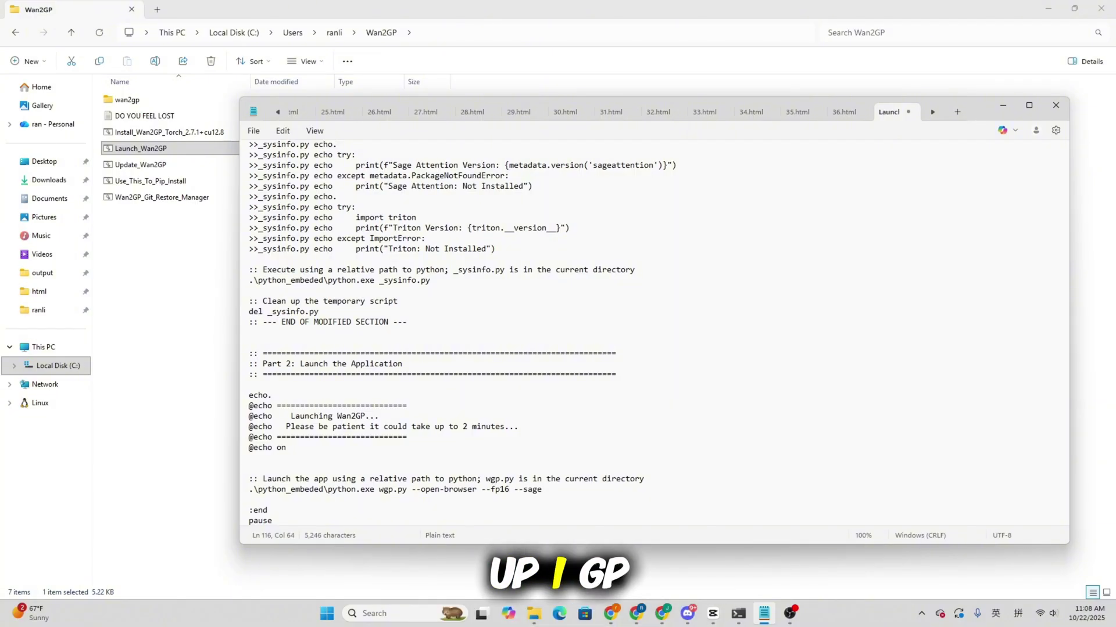
pyautogui.write('2')
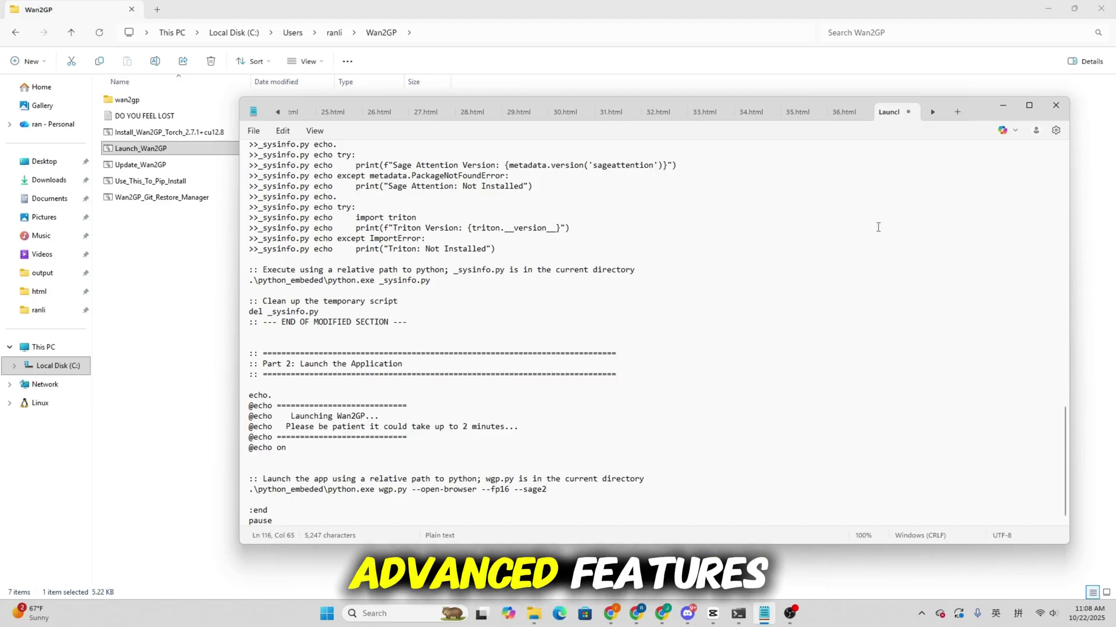
# Step: Close the Launch_Wan2GP Notepad window to return to the Wan2GP folder
pyautogui.click(1056, 108)
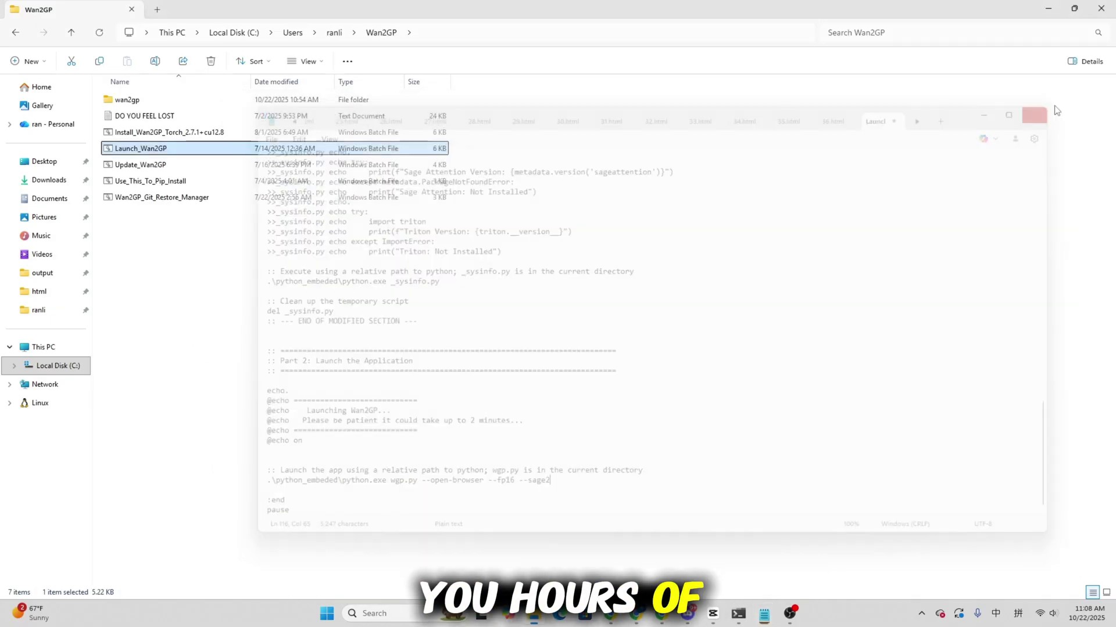